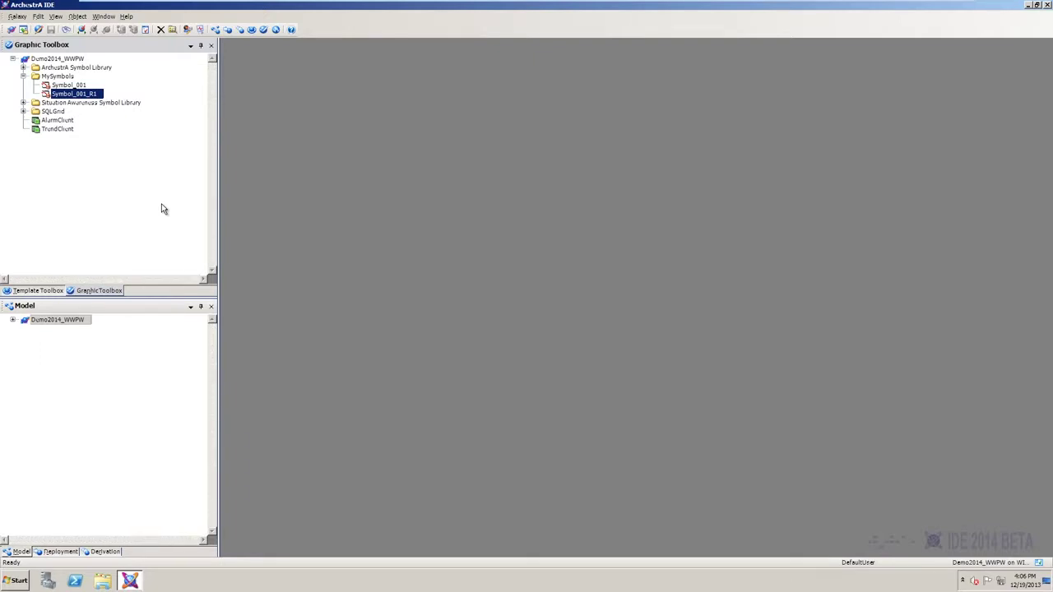
# Open Symbol_001_R1 and browse the Element Styles list without applying any style.
pyautogui.moveTo(56, 99)
pyautogui.doubleClick(54, 96)
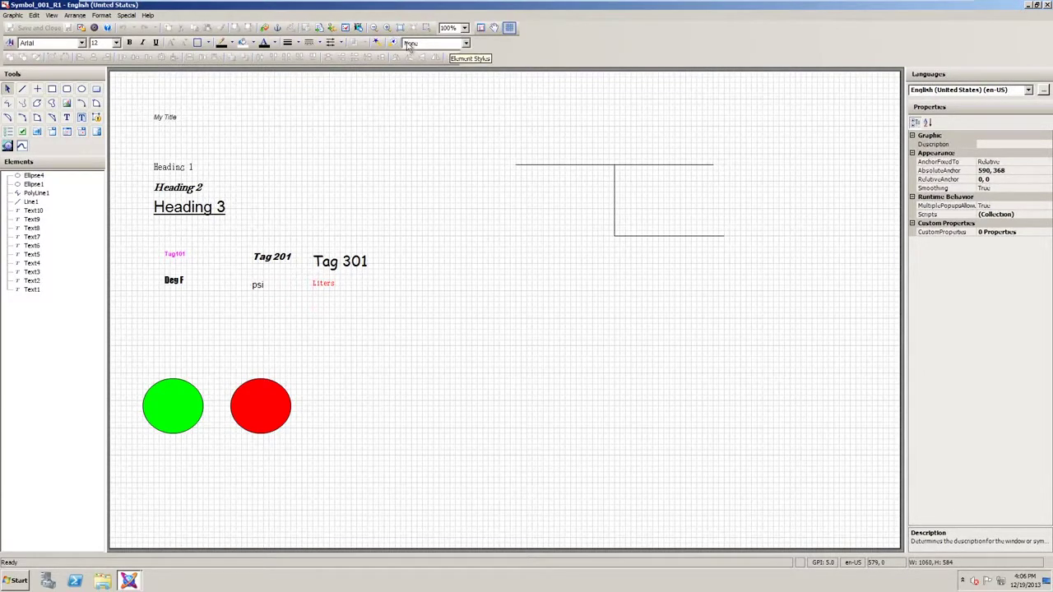
pyautogui.click(466, 43)
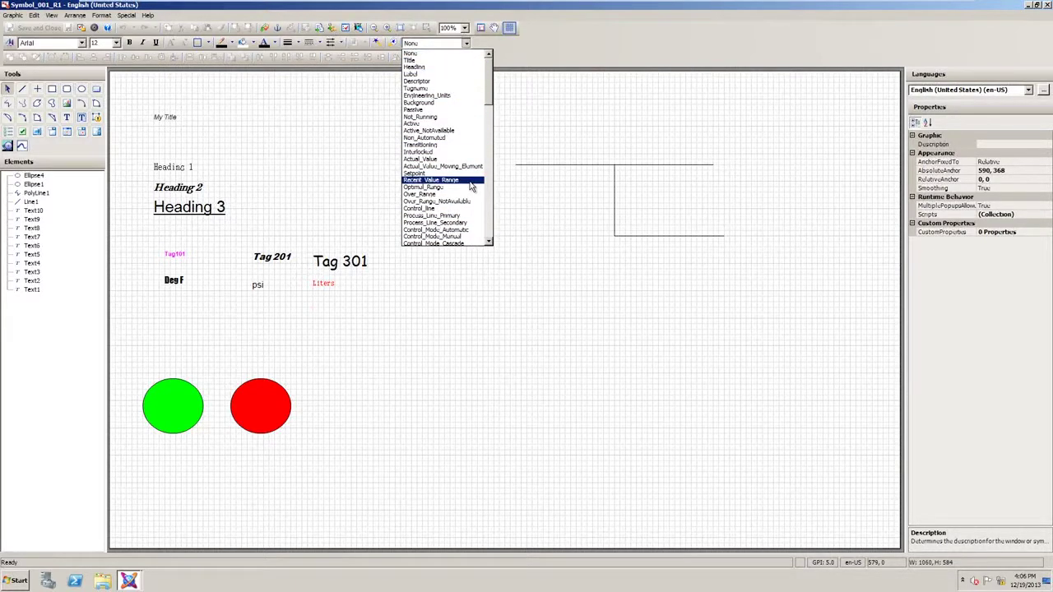
pyautogui.moveTo(489, 92); pyautogui.dragTo(485, 207)
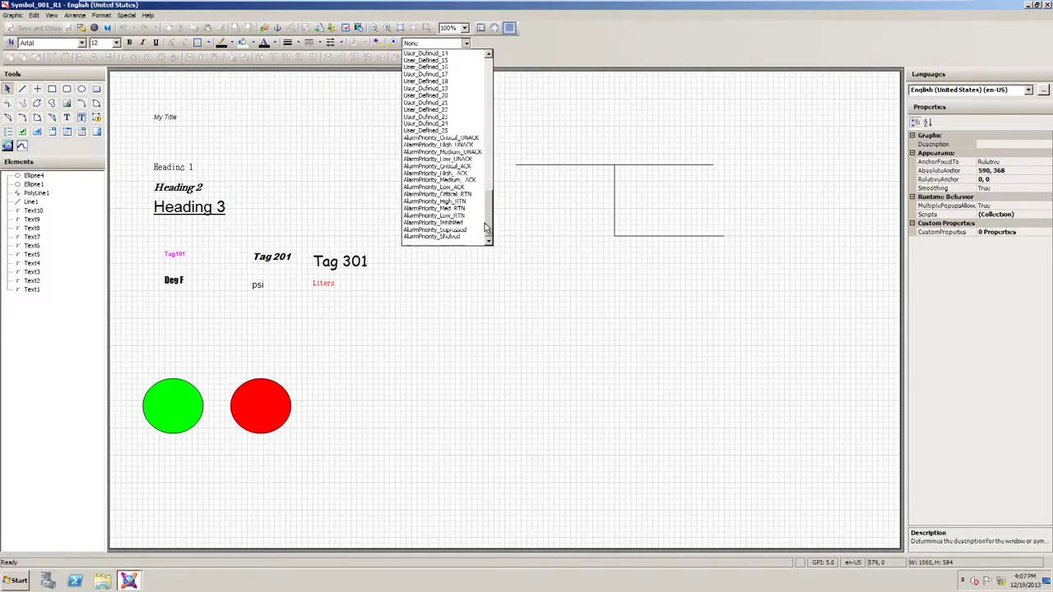
pyautogui.click(317, 134)
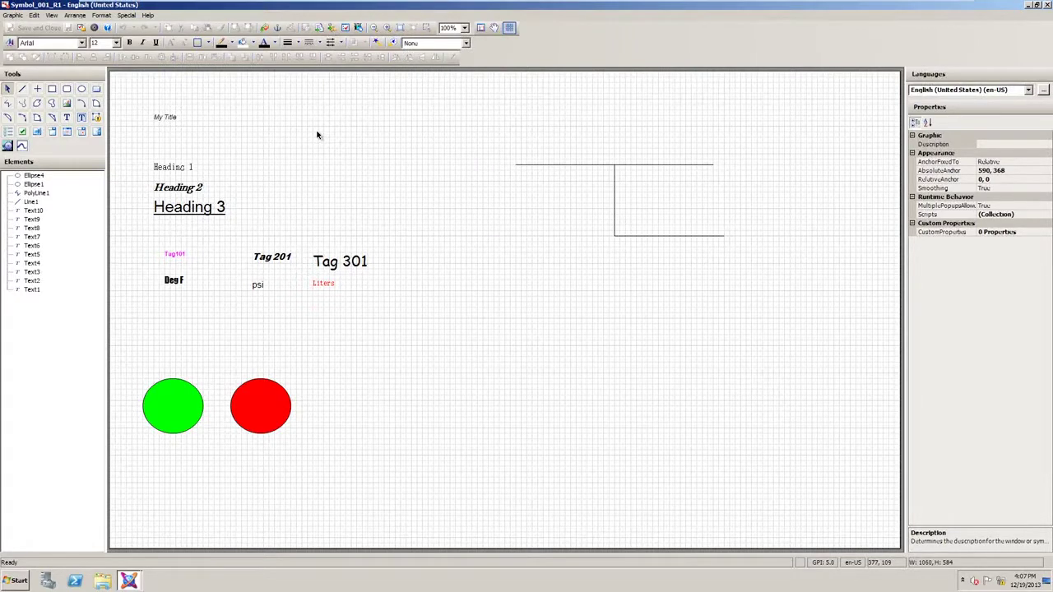
# Apply the Title element style to the My Title text.
pyautogui.click(168, 120)
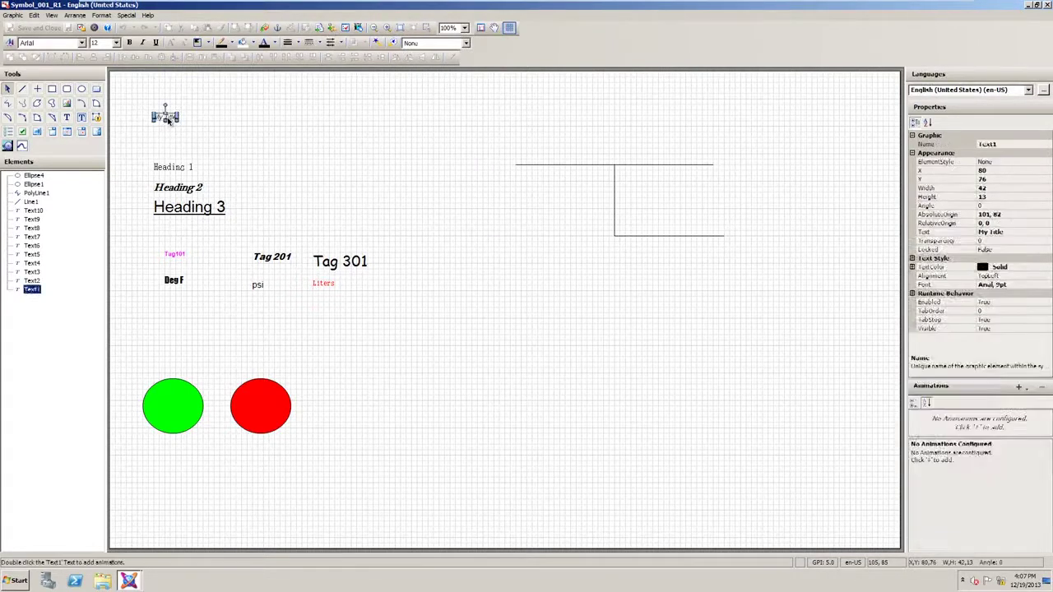
pyautogui.click(466, 43)
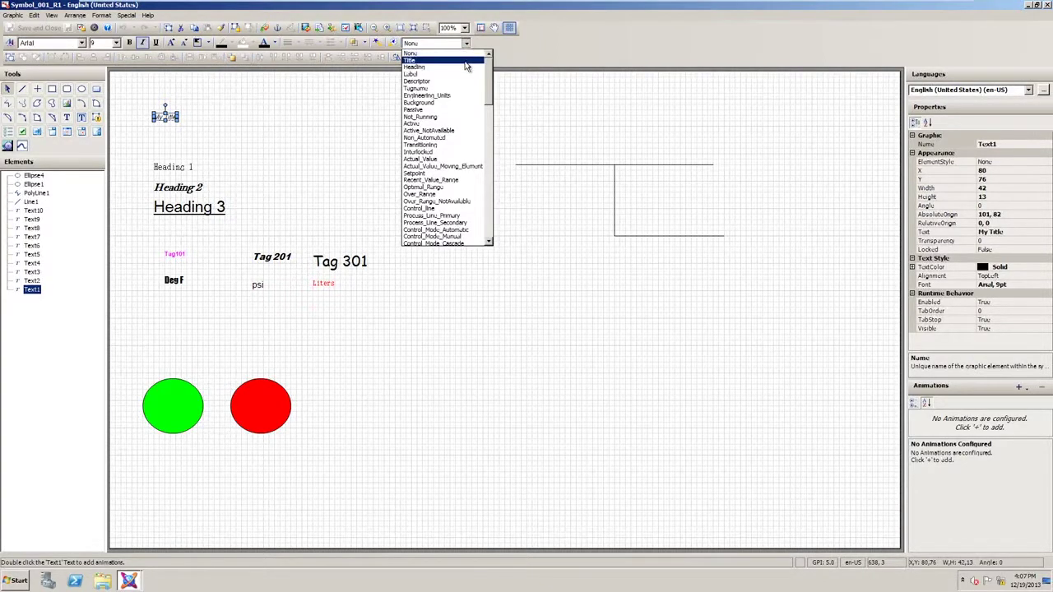
pyautogui.click(466, 65)
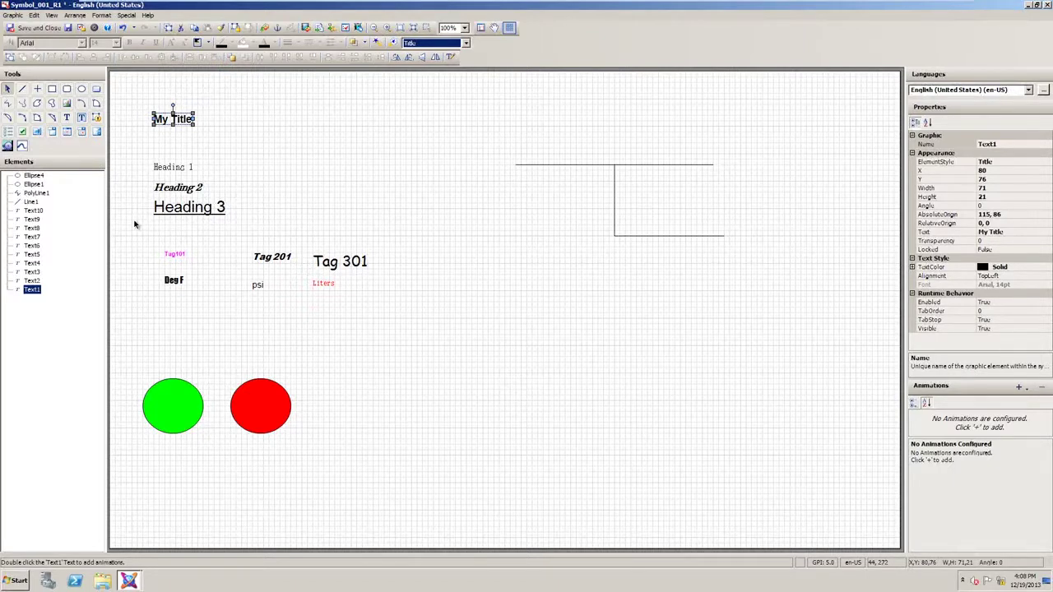
# Give the Heading 1 text the Heading element style.
pyautogui.click(160, 210)
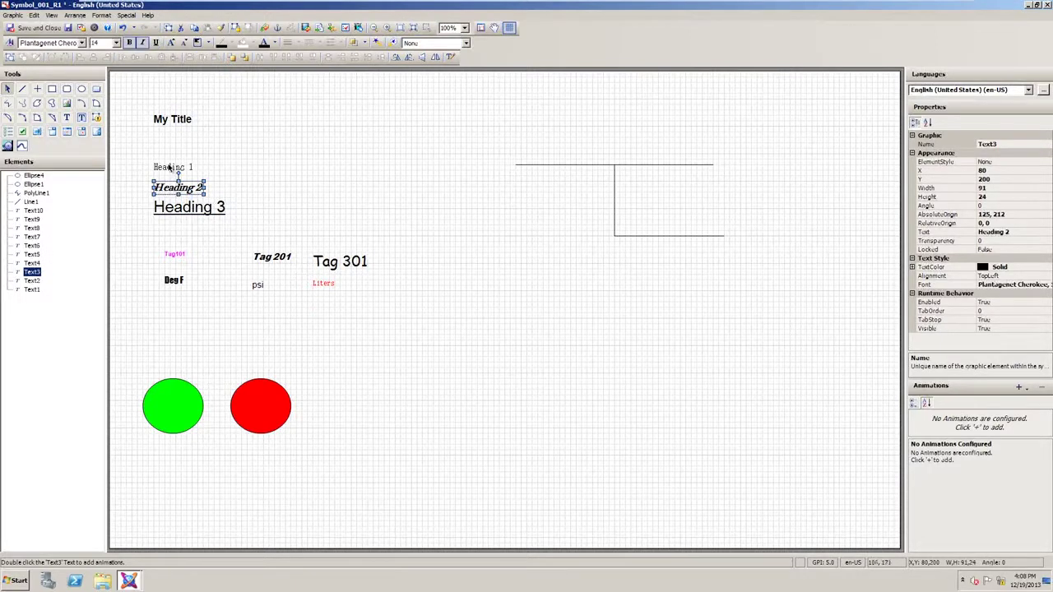
pyautogui.click(171, 167)
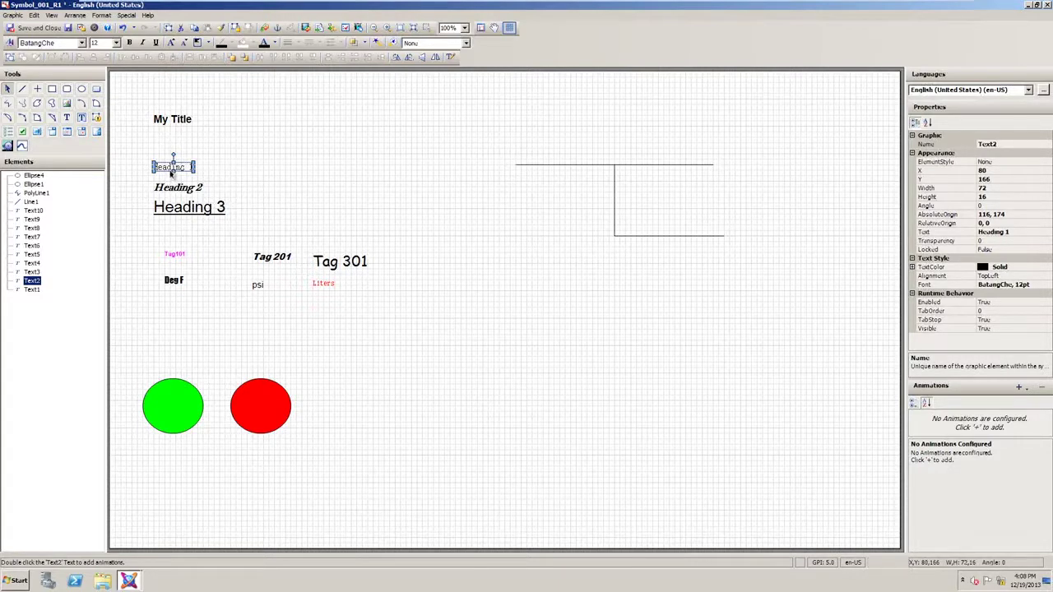
pyautogui.click(466, 44)
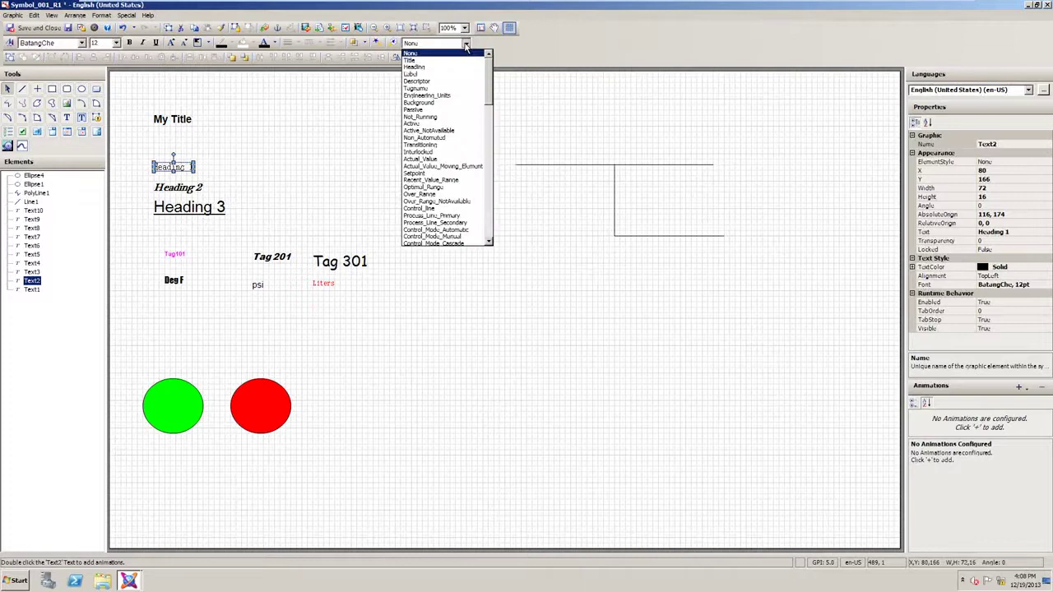
pyautogui.click(463, 67)
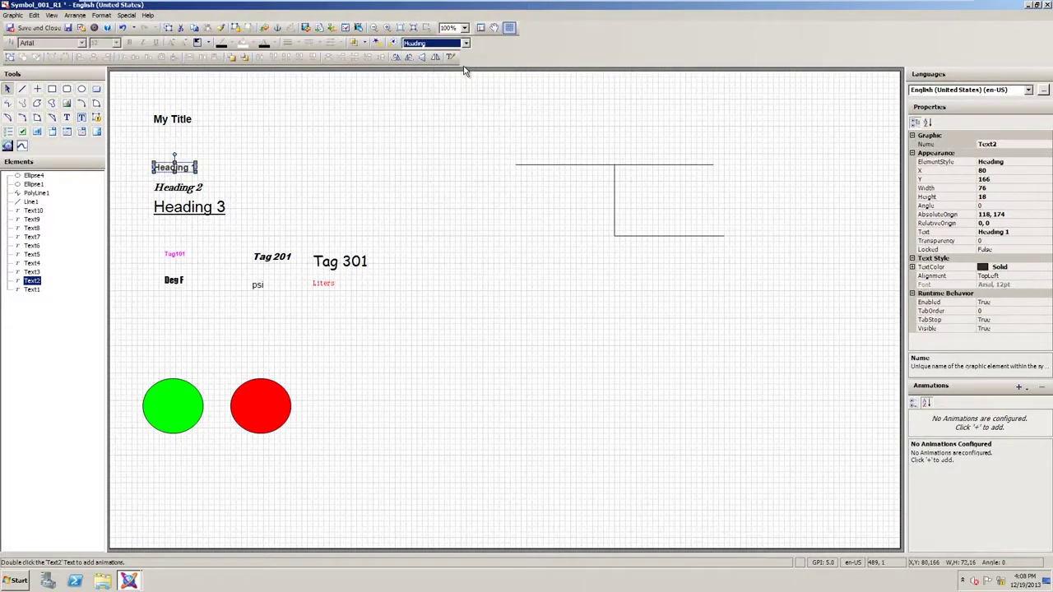
# Apply the Heading style to Heading 2 and Heading 3 together, then deselect them.
pyautogui.moveTo(142, 180); pyautogui.dragTo(278, 231)
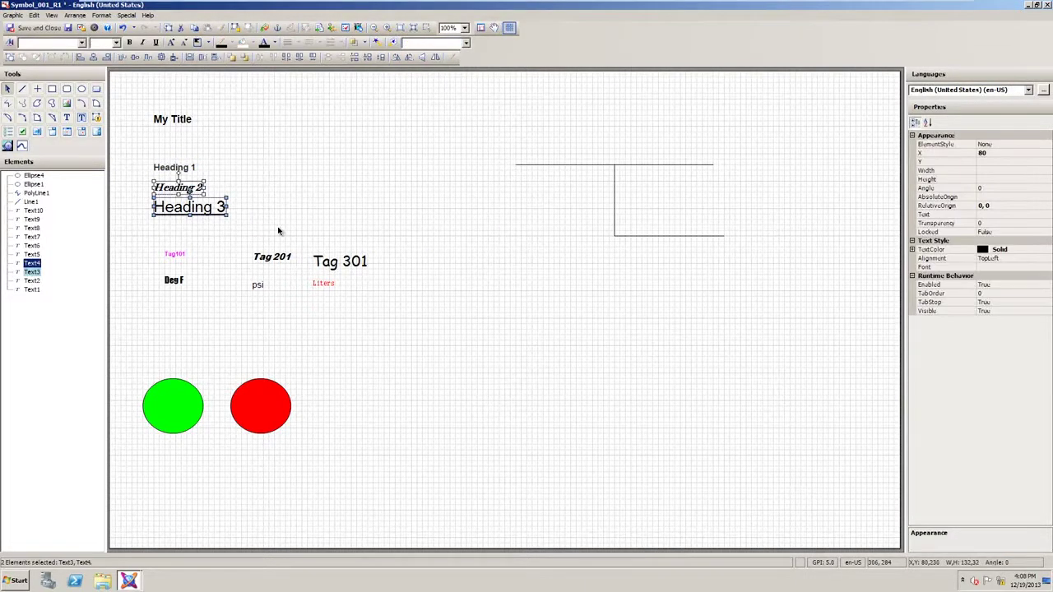
pyautogui.click(466, 44)
pyautogui.click(444, 67)
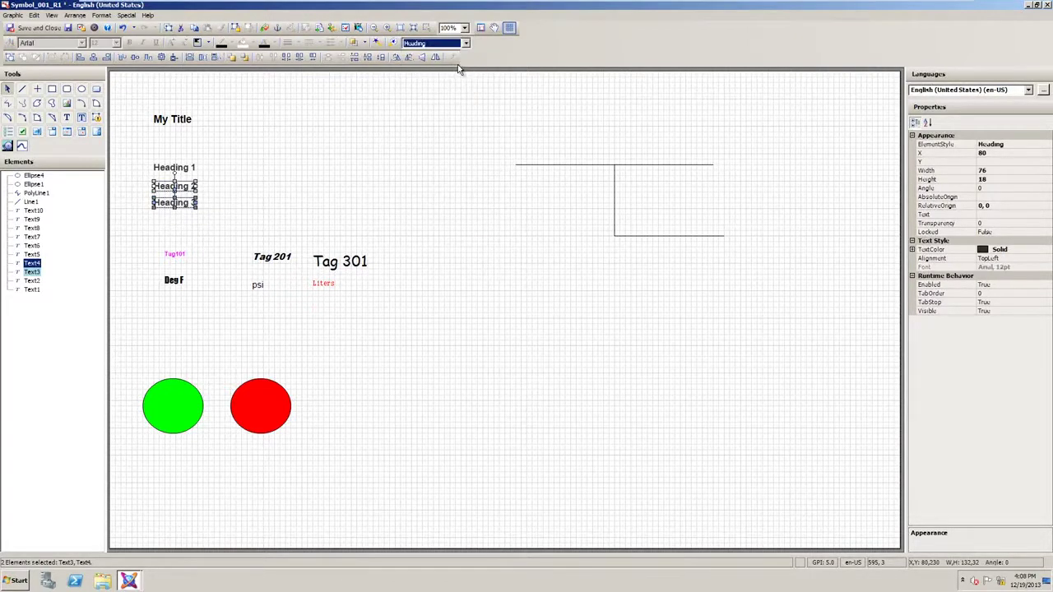
pyautogui.click(220, 217)
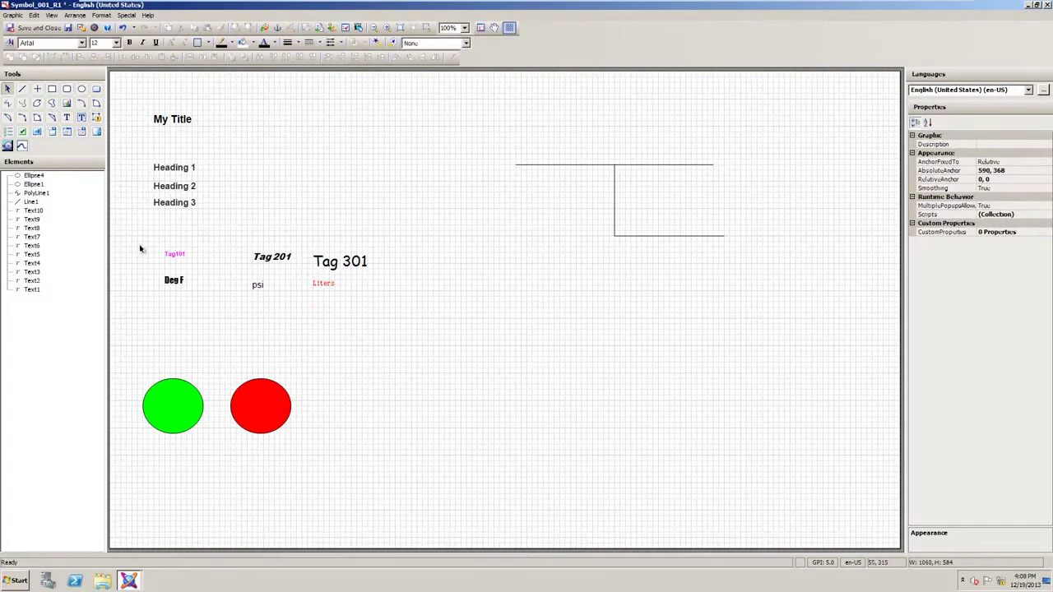
# Apply the Tagname element style to Tag101, Tag 201 and Tag 301, then deselect.
pyautogui.click(180, 255)
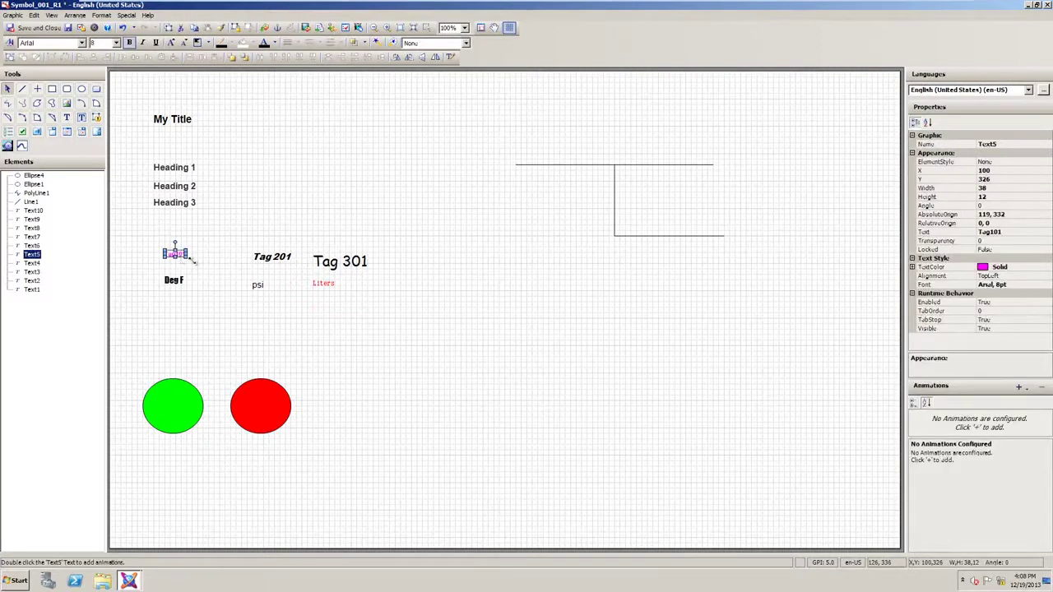
pyautogui.click(271, 259)
pyautogui.keyDown('ctrl'); pyautogui.click(338, 264); pyautogui.keyUp('ctrl')
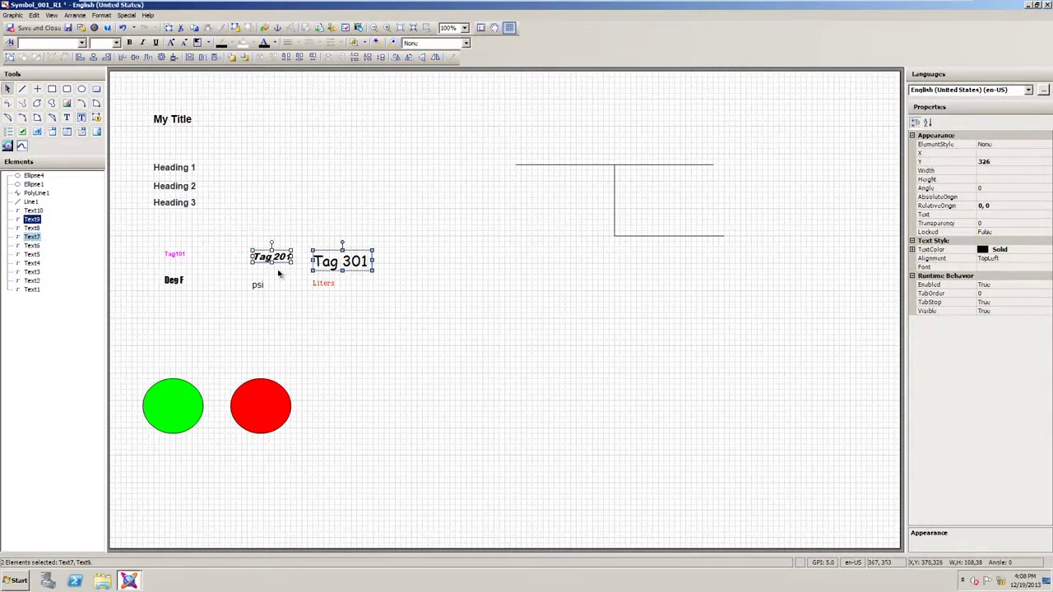
pyautogui.keyDown('ctrl'); pyautogui.click(181, 258); pyautogui.keyUp('ctrl')
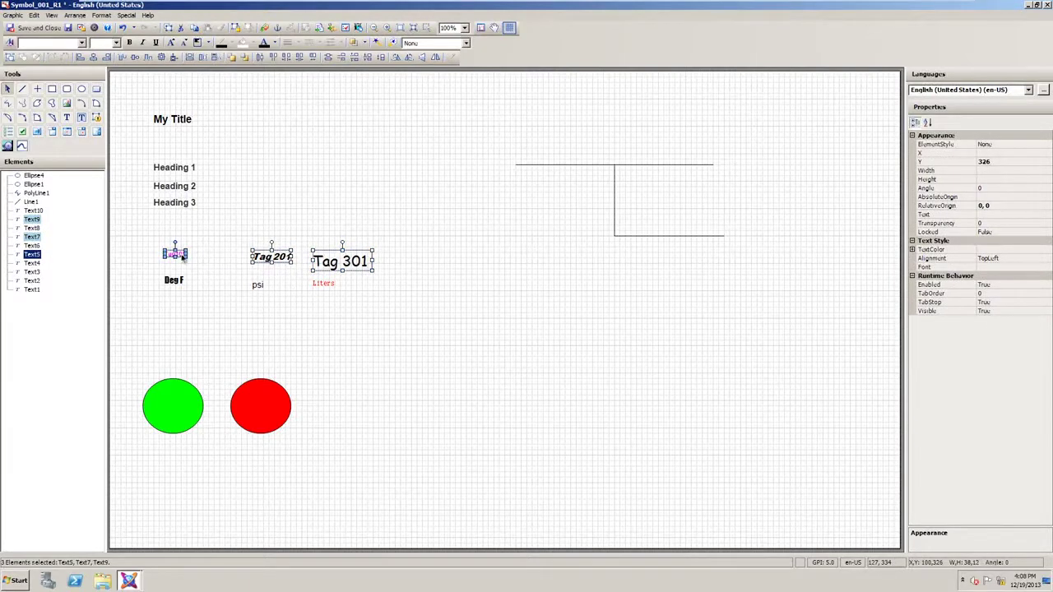
pyautogui.click(466, 44)
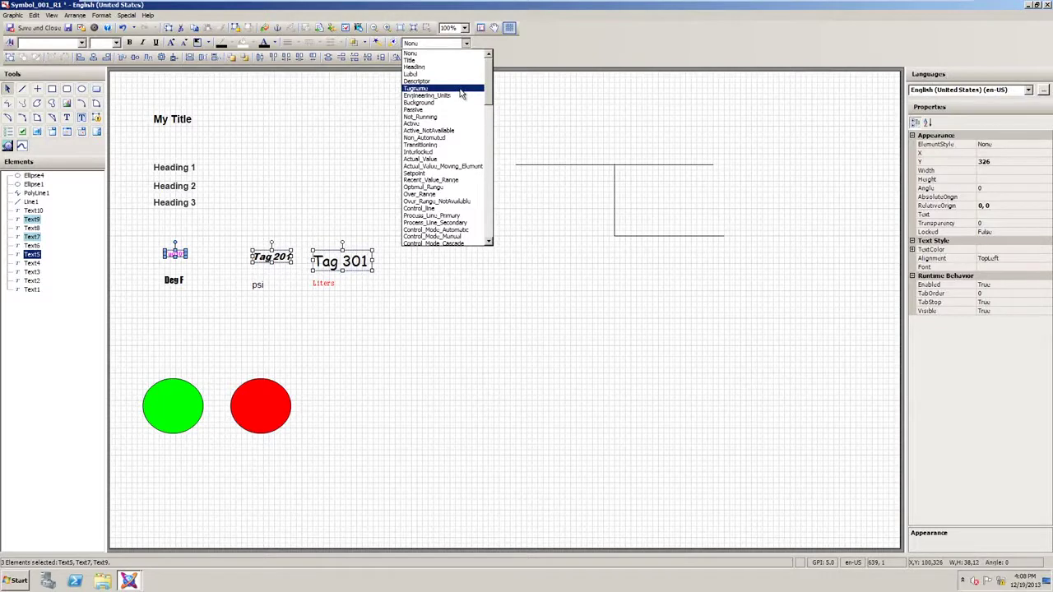
pyautogui.click(462, 89)
pyautogui.click(336, 365)
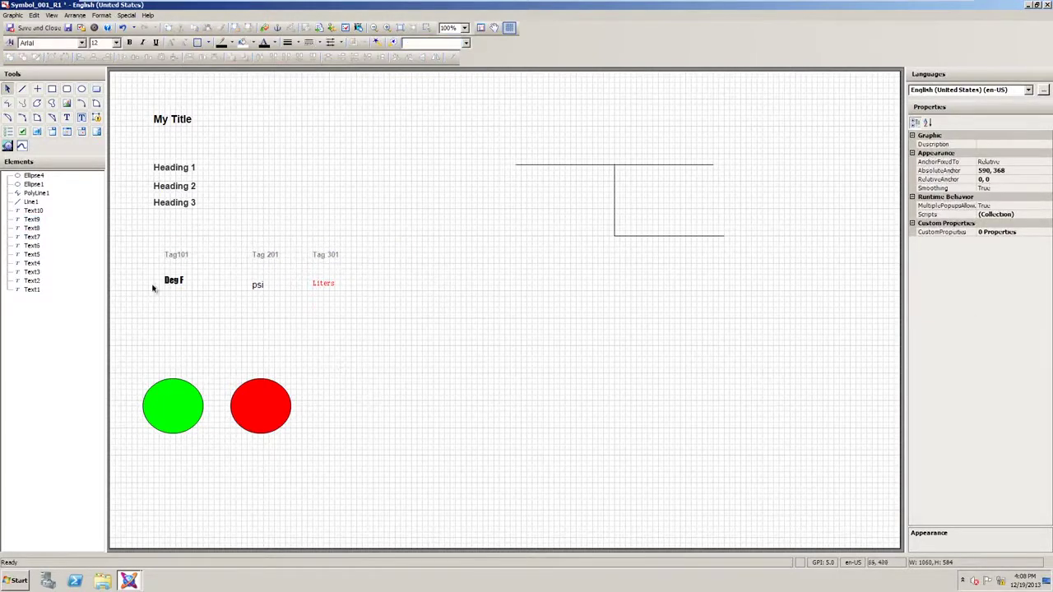
pyautogui.moveTo(157, 269); pyautogui.dragTo(370, 301)
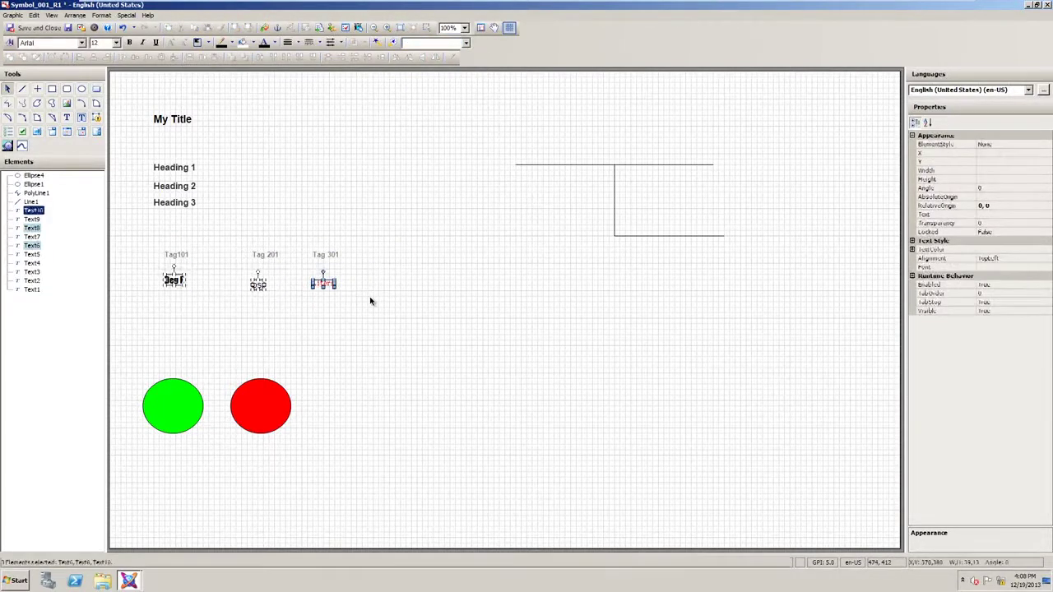
pyautogui.click(466, 44)
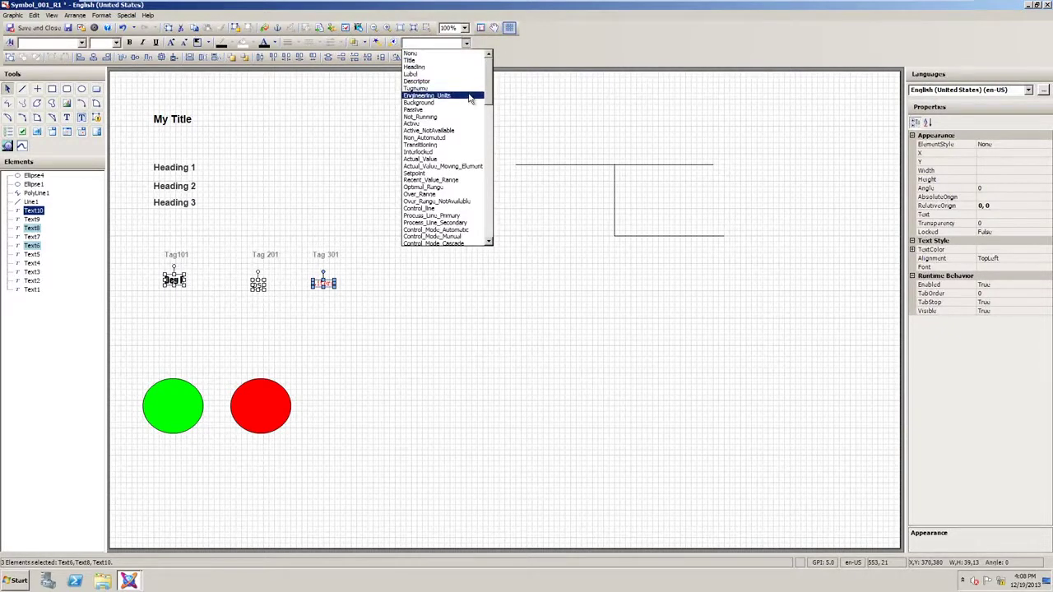
pyautogui.click(470, 98)
pyautogui.click(381, 294)
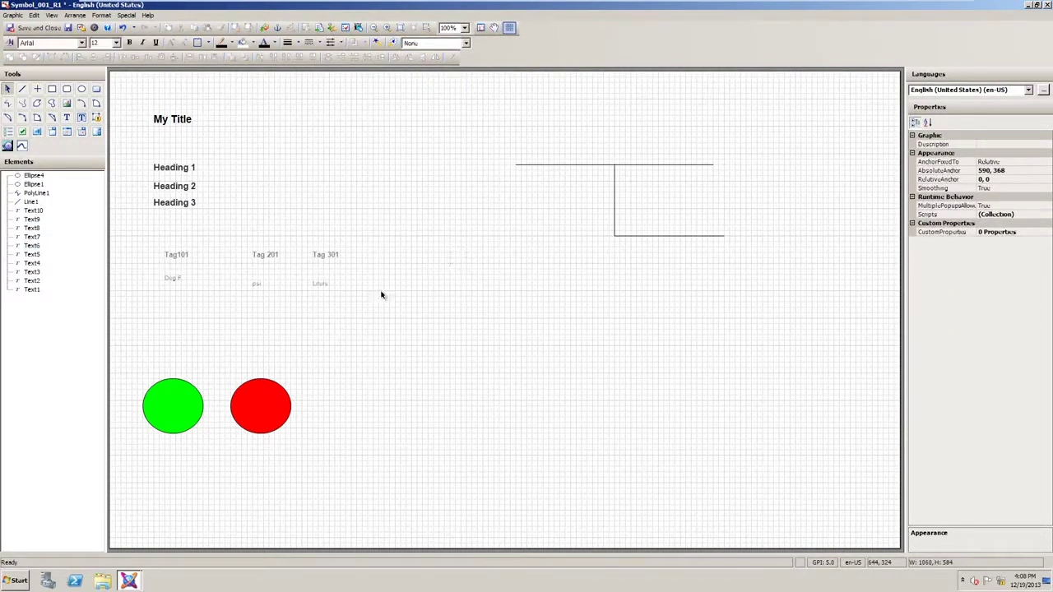
pyautogui.click(171, 279)
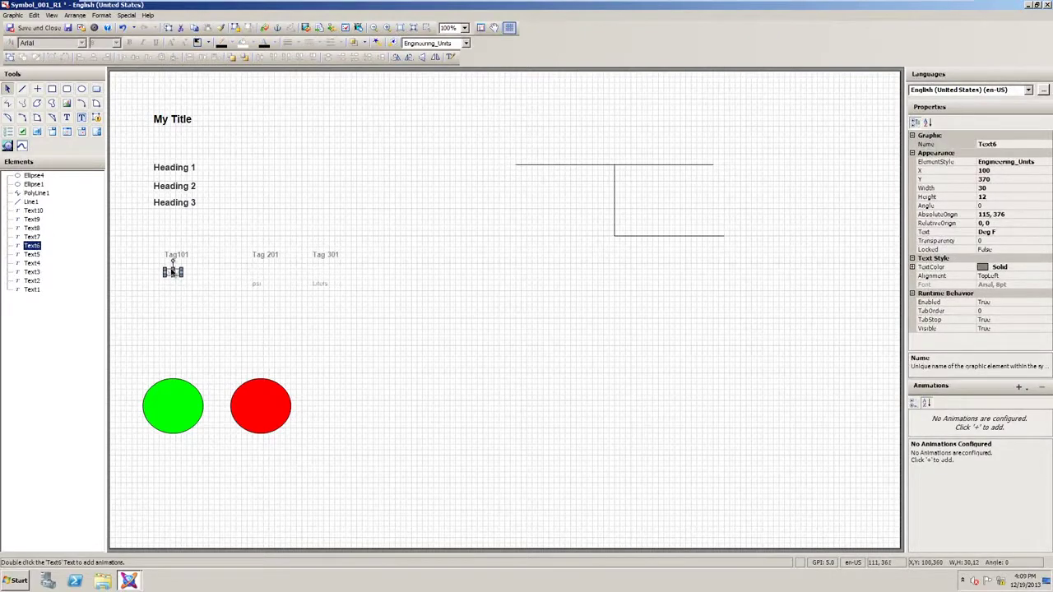
pyautogui.moveTo(173, 270); pyautogui.dragTo(173, 270)
pyautogui.moveTo(256, 287); pyautogui.dragTo(256, 274)
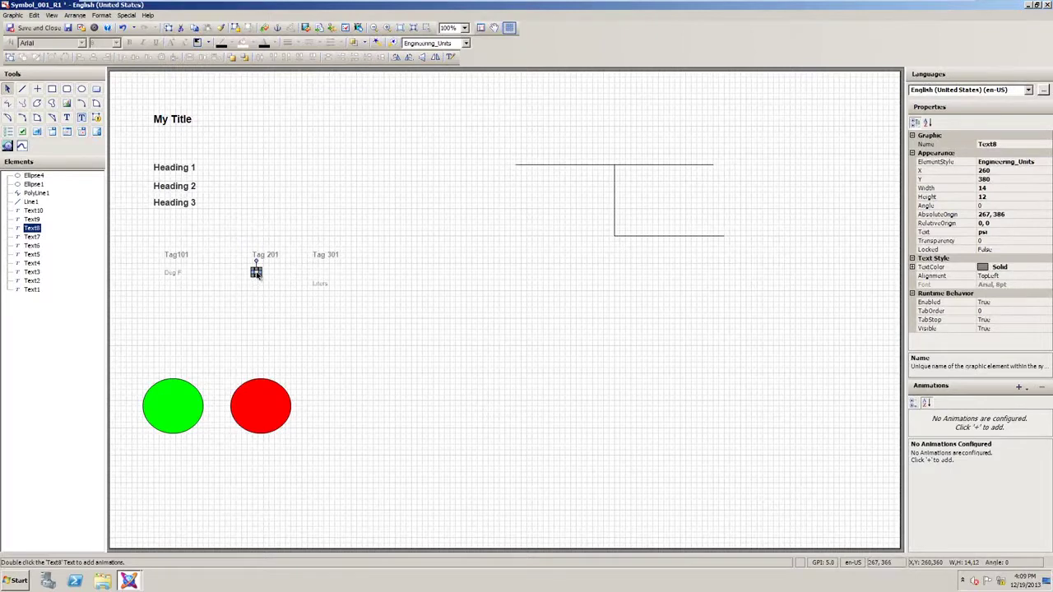
pyautogui.moveTo(320, 284); pyautogui.dragTo(320, 274)
pyautogui.click(313, 303)
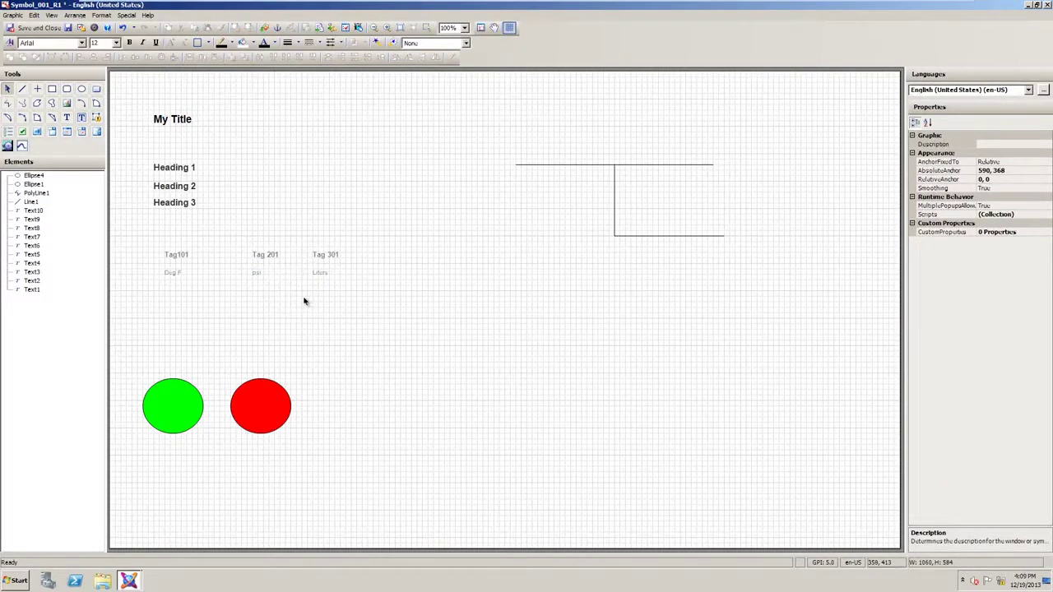
pyautogui.click(465, 45)
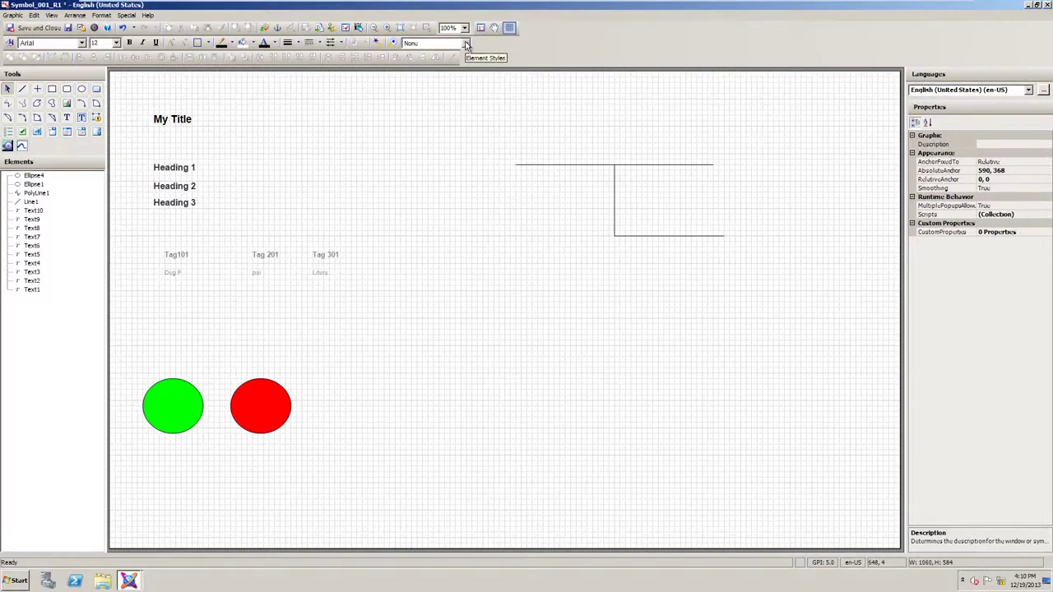
# Apply the Active element style to the green circle.
pyautogui.click(156, 414)
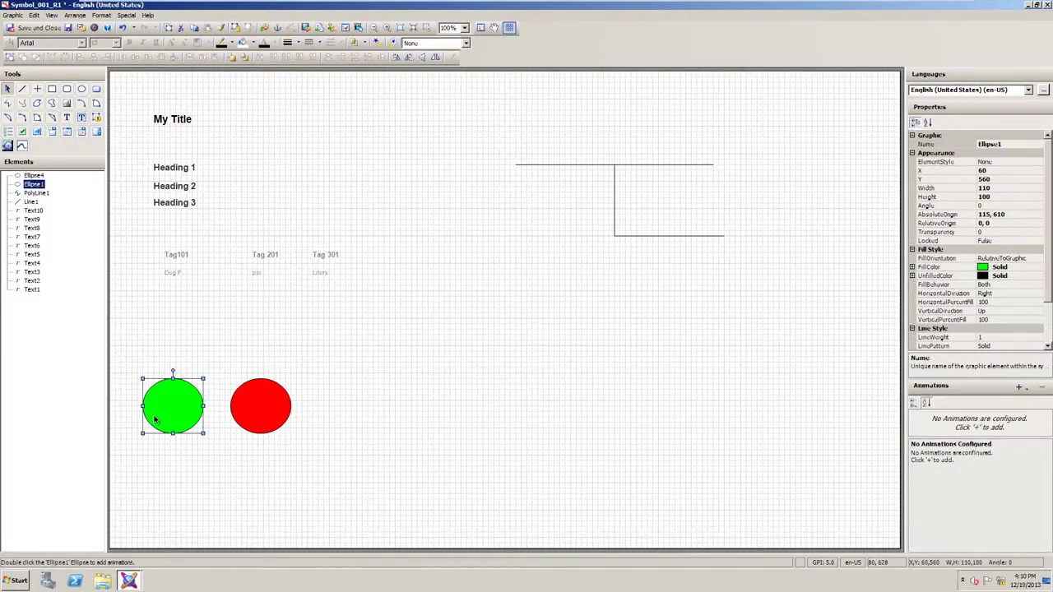
pyautogui.click(466, 43)
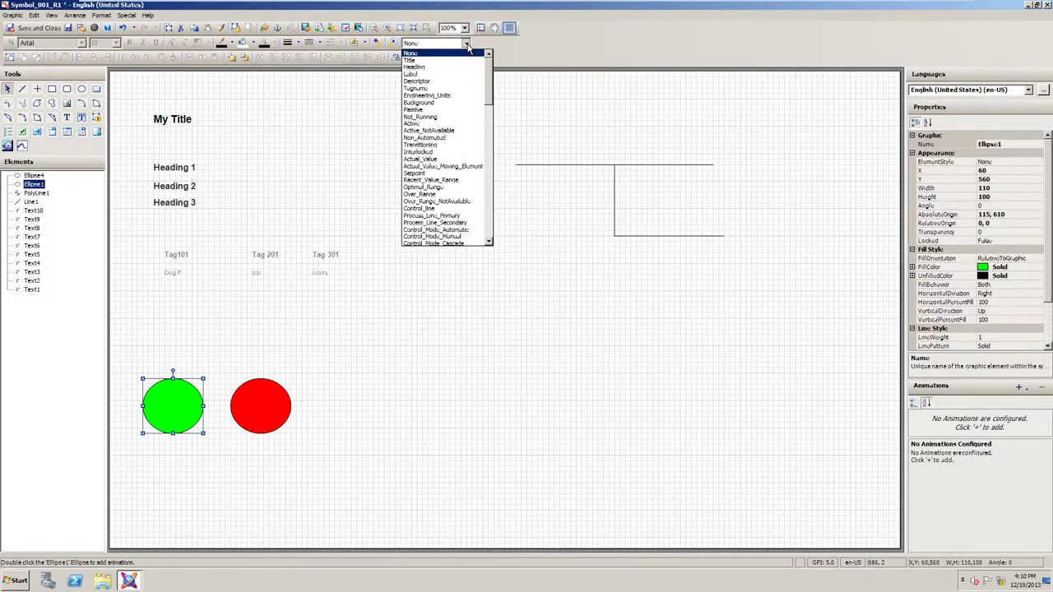
pyautogui.click(443, 126)
# Style the red circle Not_Running, then change it to Alarm_Medium_ACK.
pyautogui.click(276, 396)
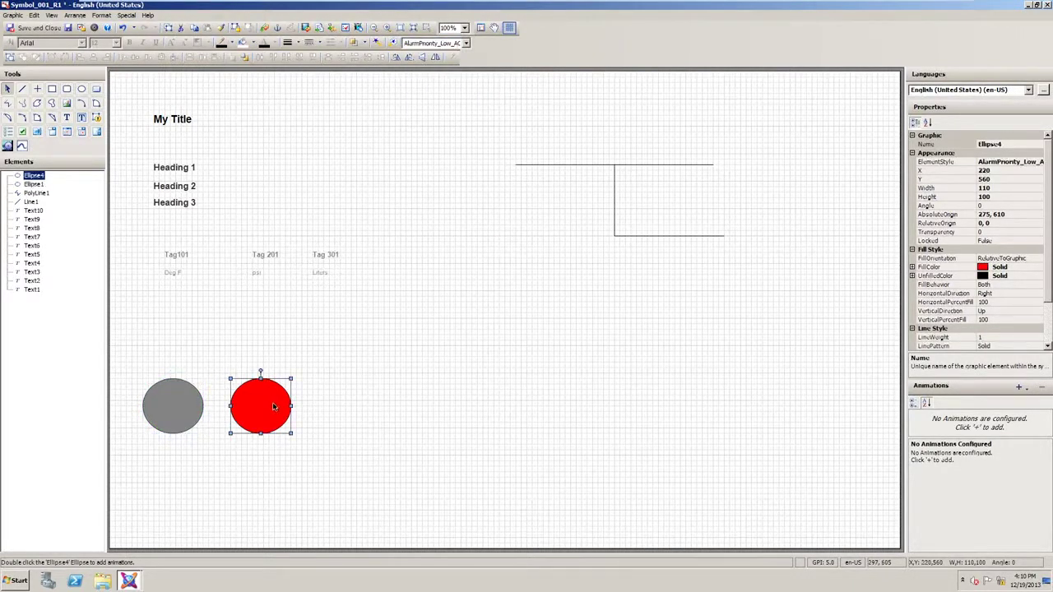
pyautogui.click(466, 43)
pyautogui.moveTo(490, 234); pyautogui.dragTo(490, 89)
pyautogui.click(445, 116)
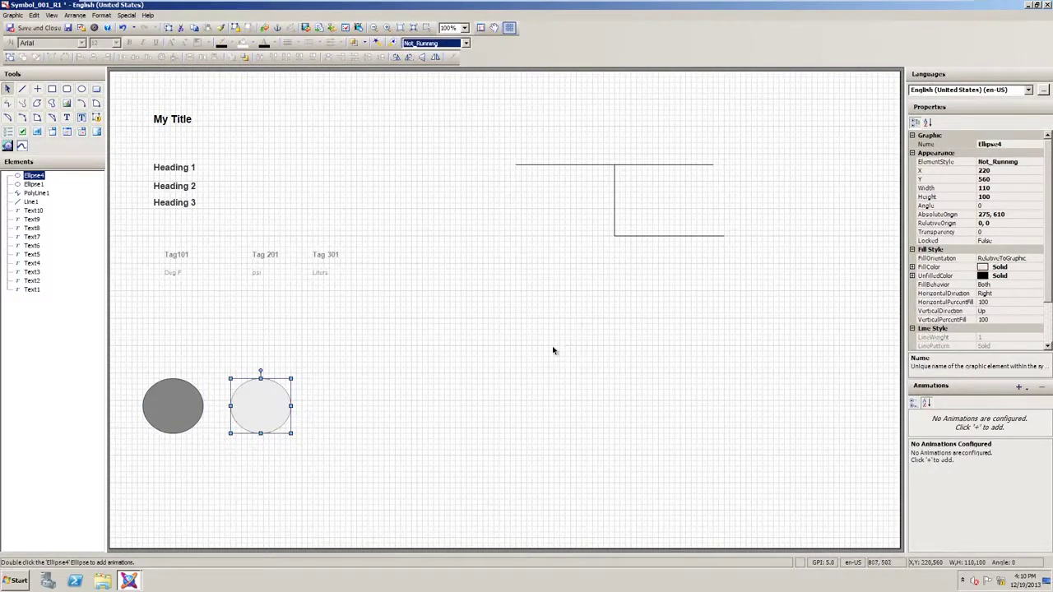
pyautogui.click(465, 44)
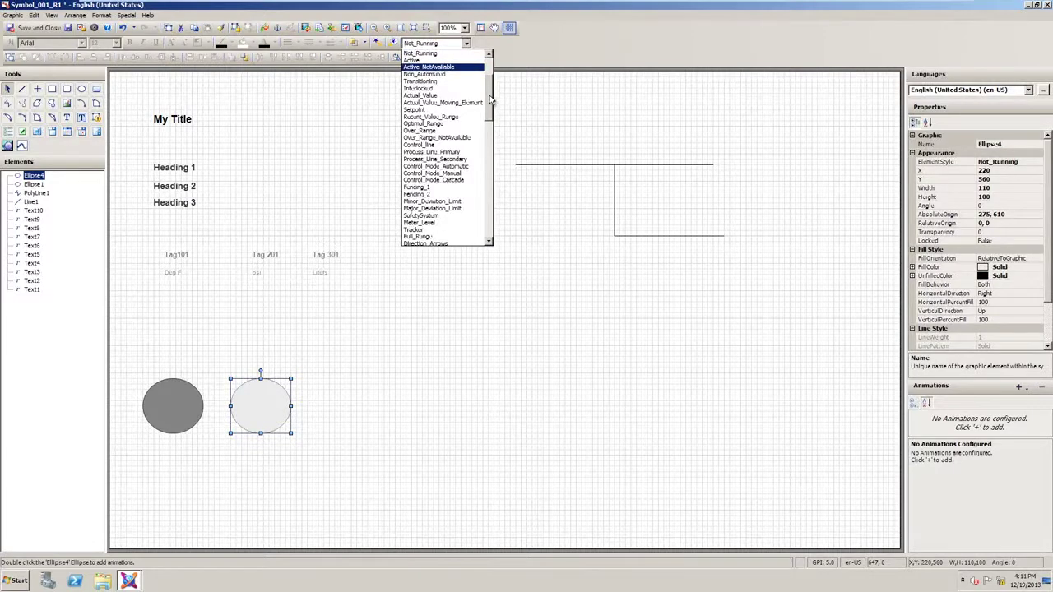
pyautogui.moveTo(492, 94); pyautogui.dragTo(498, 141)
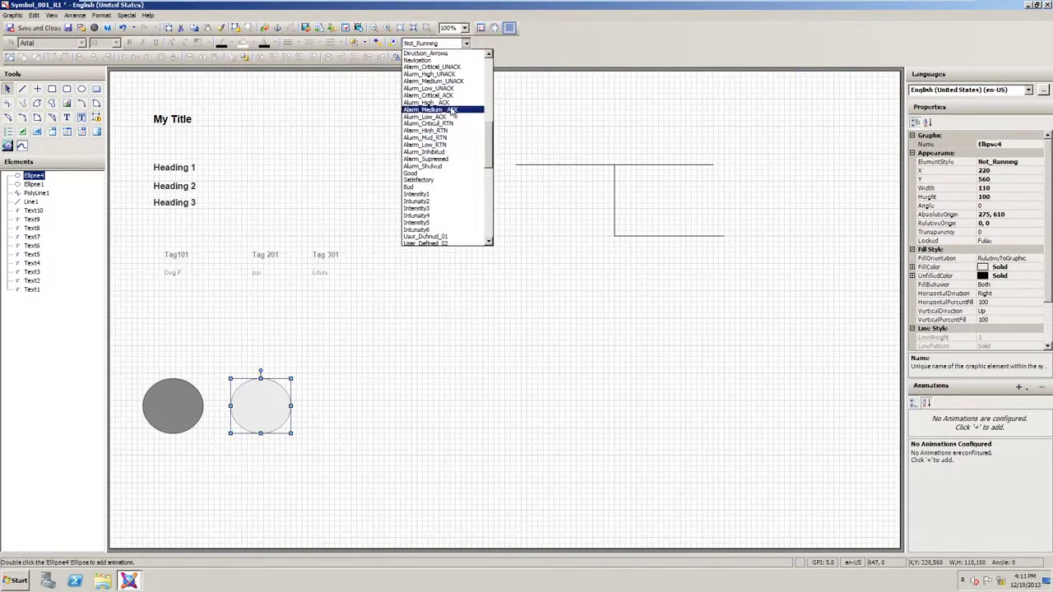
pyautogui.click(451, 110)
# Apply the Process_Line_Primary element style to the straight horizontal line.
pyautogui.click(583, 165)
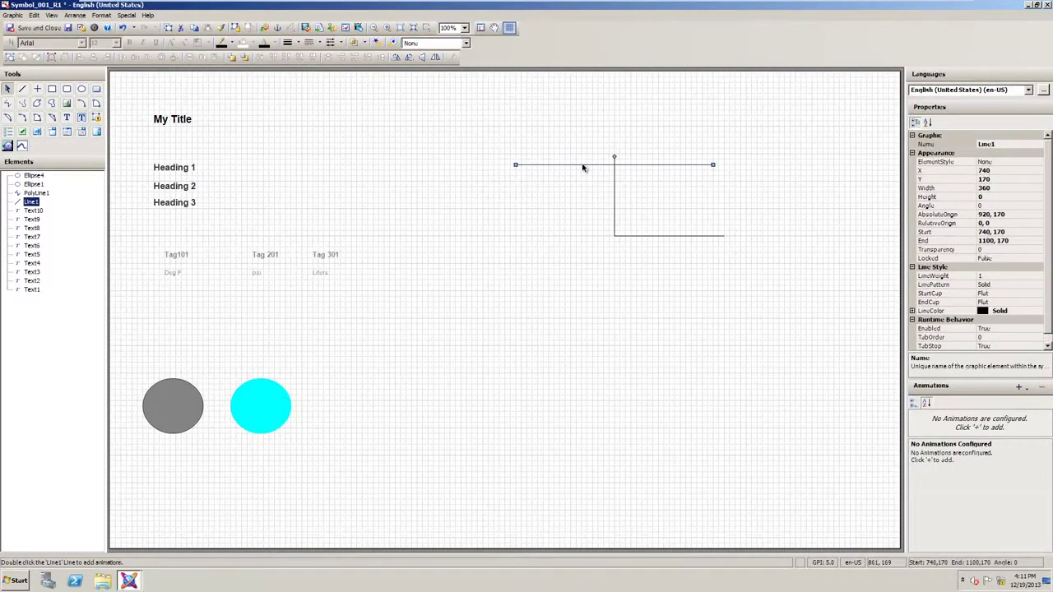
pyautogui.click(466, 43)
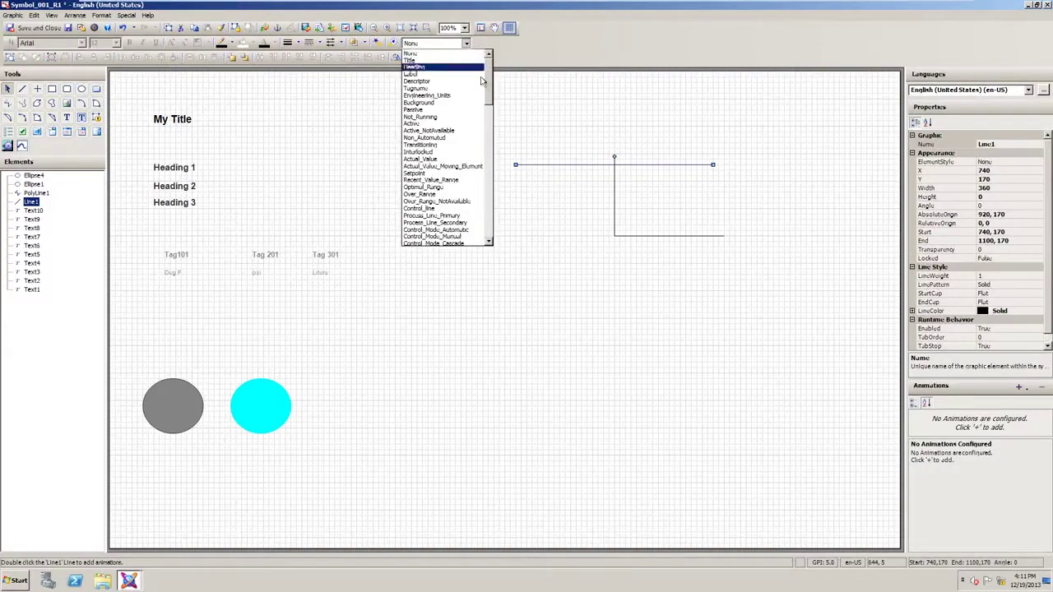
pyautogui.moveTo(487, 66); pyautogui.dragTo(486, 122)
pyautogui.click(457, 103)
# Apply another element style to the polyline, then clear the selection.
pyautogui.click(619, 235)
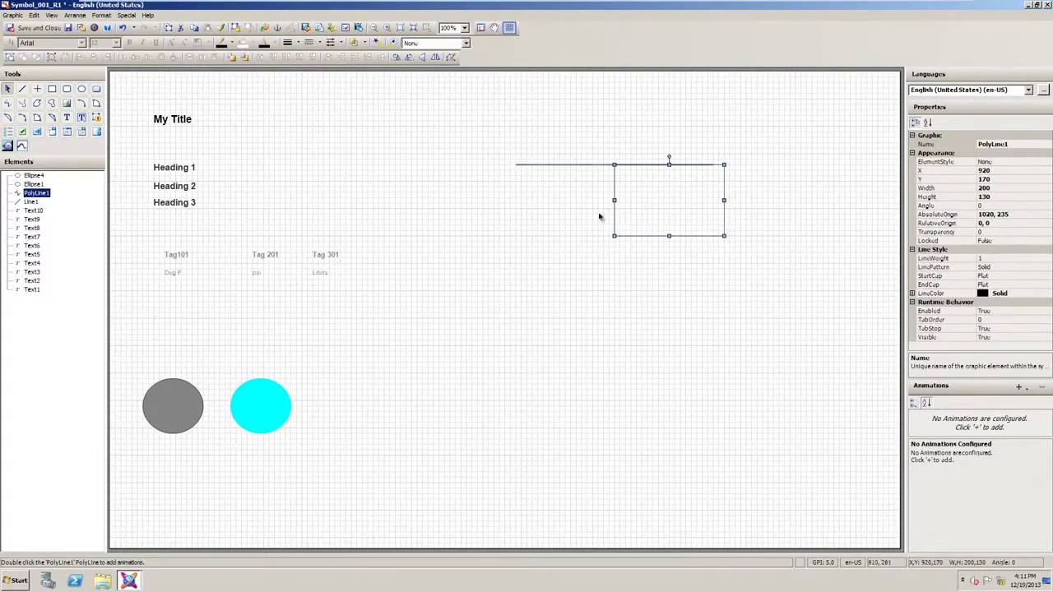
pyautogui.click(466, 42)
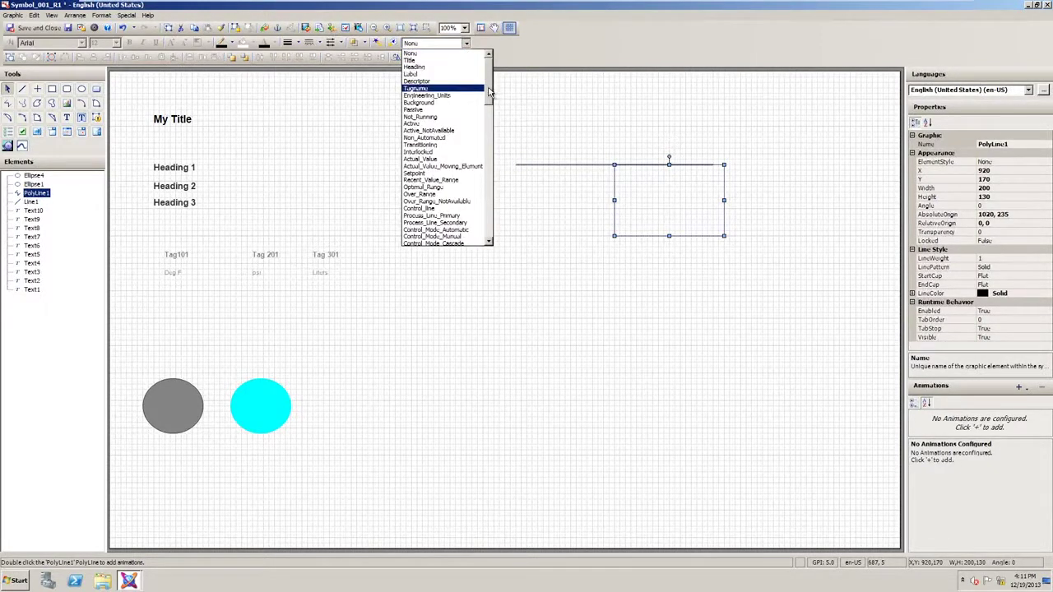
pyautogui.moveTo(490, 92); pyautogui.dragTo(490, 116)
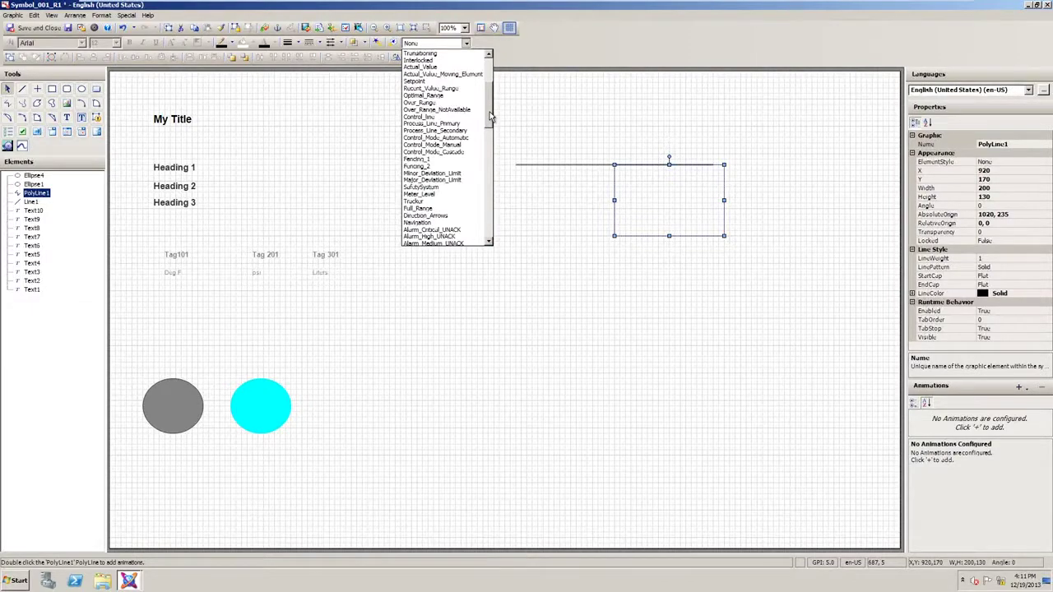
pyautogui.click(457, 130)
pyautogui.click(372, 378)
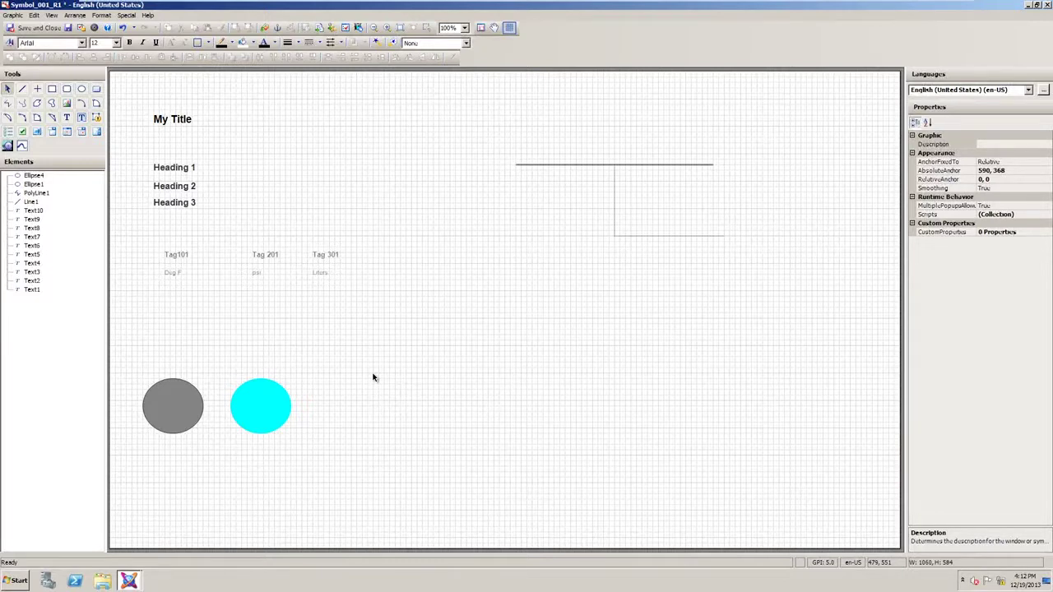
# Add an Element Style animation to the cyan circle.
pyautogui.click(259, 418)
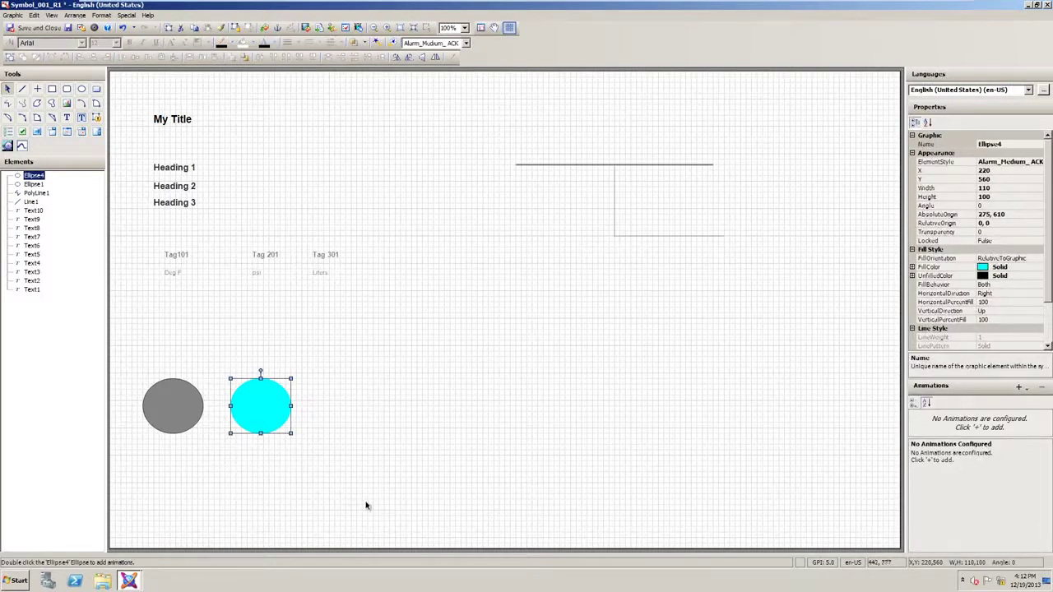
pyautogui.click(1020, 388)
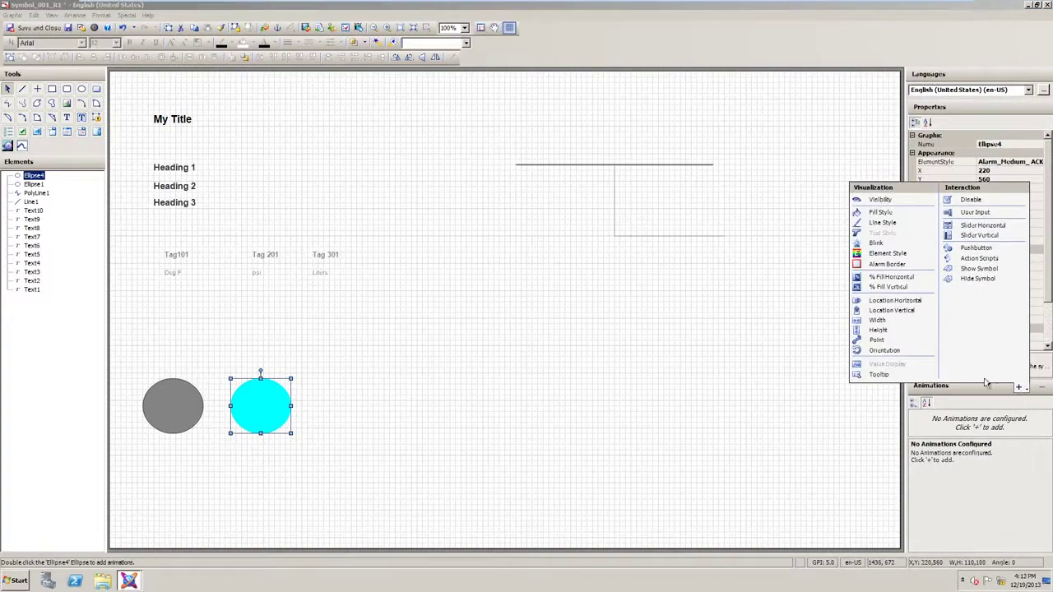
pyautogui.click(904, 254)
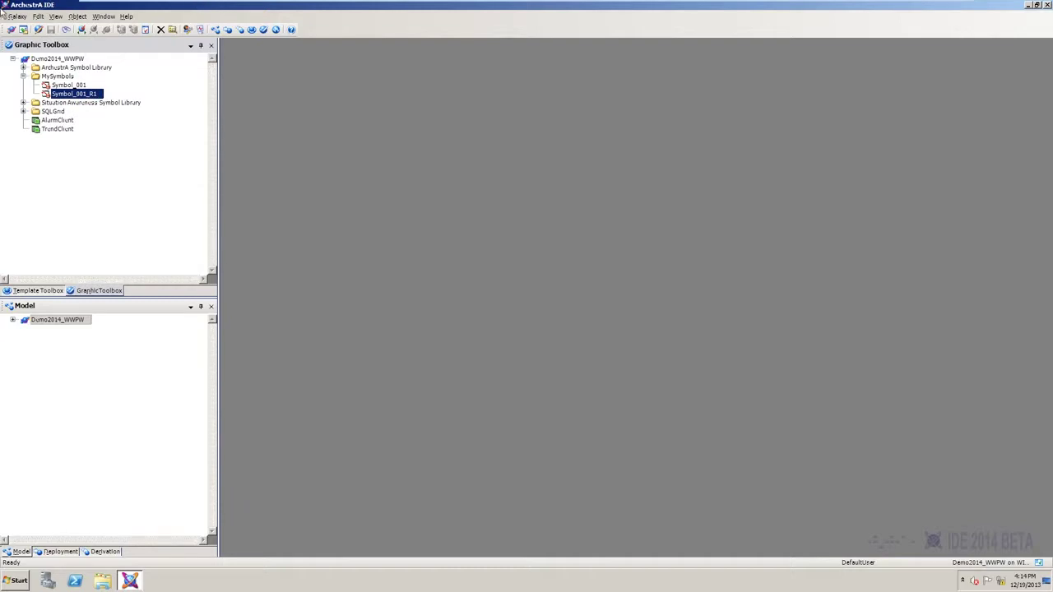
# Open the Galaxy Style Library configuration on its Element Styles list.
pyautogui.click(15, 16)
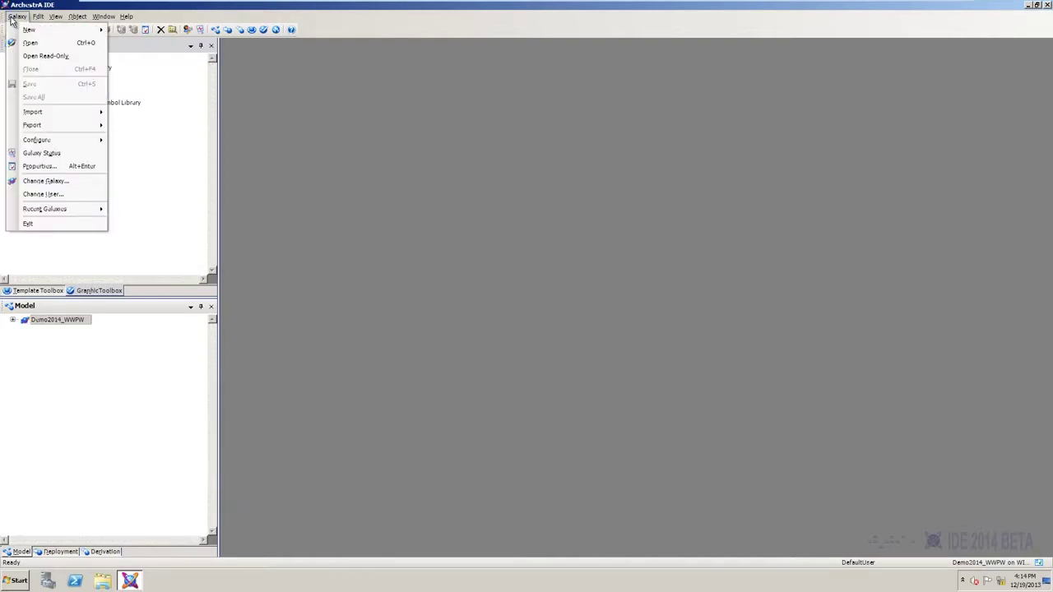
pyautogui.moveTo(85, 143)
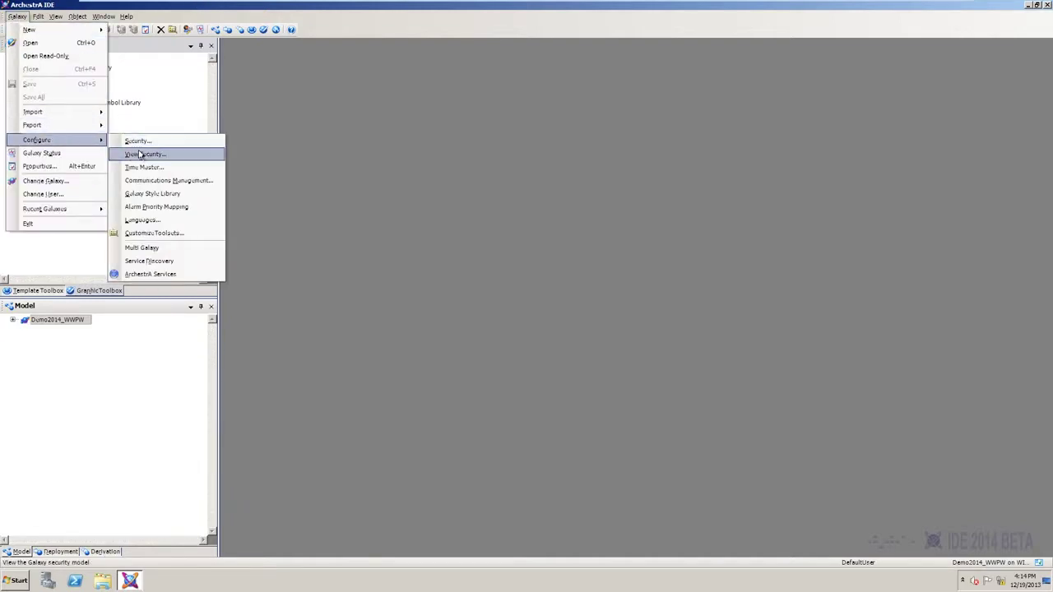
pyautogui.click(196, 194)
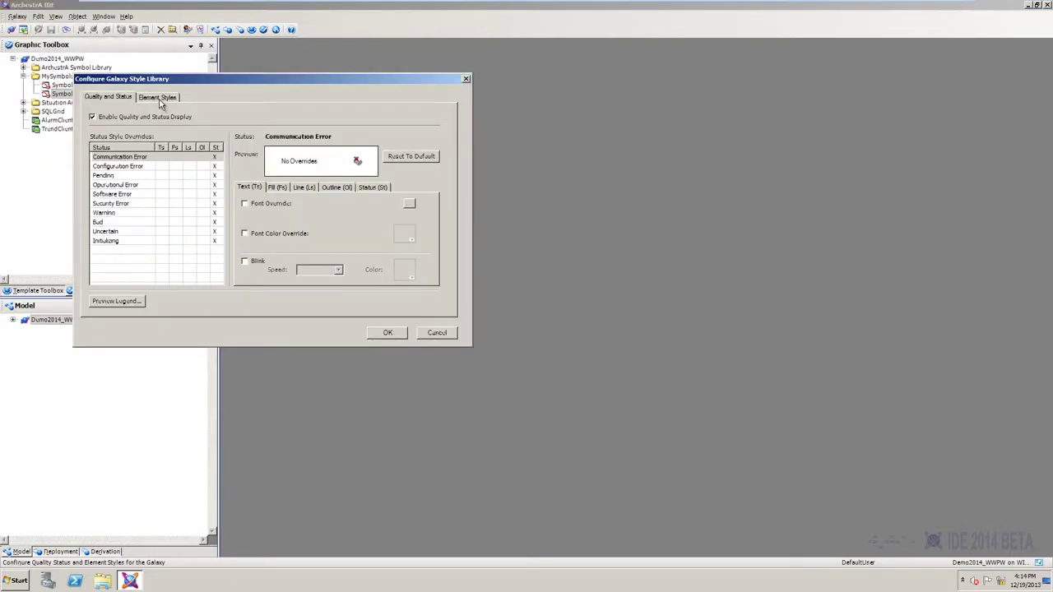
pyautogui.click(160, 100)
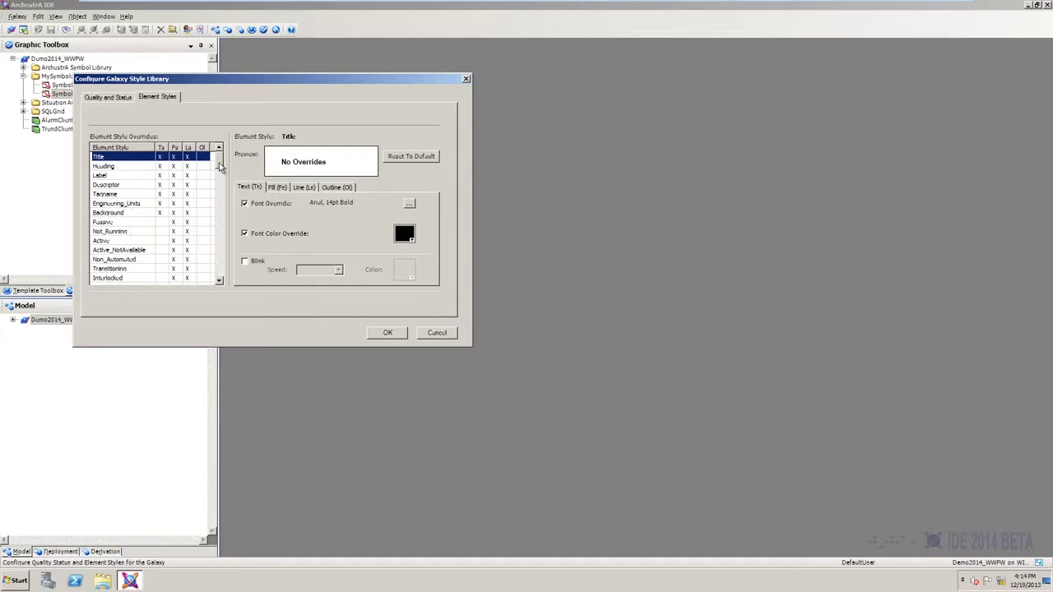
# Preview the alarm styles, including Alarm_Inhibited, Alarm_Critical_RTN, Alarm_Low_ACK and Alarm_Medium_ACK.
pyautogui.moveTo(220, 167); pyautogui.dragTo(221, 217)
pyautogui.click(134, 223)
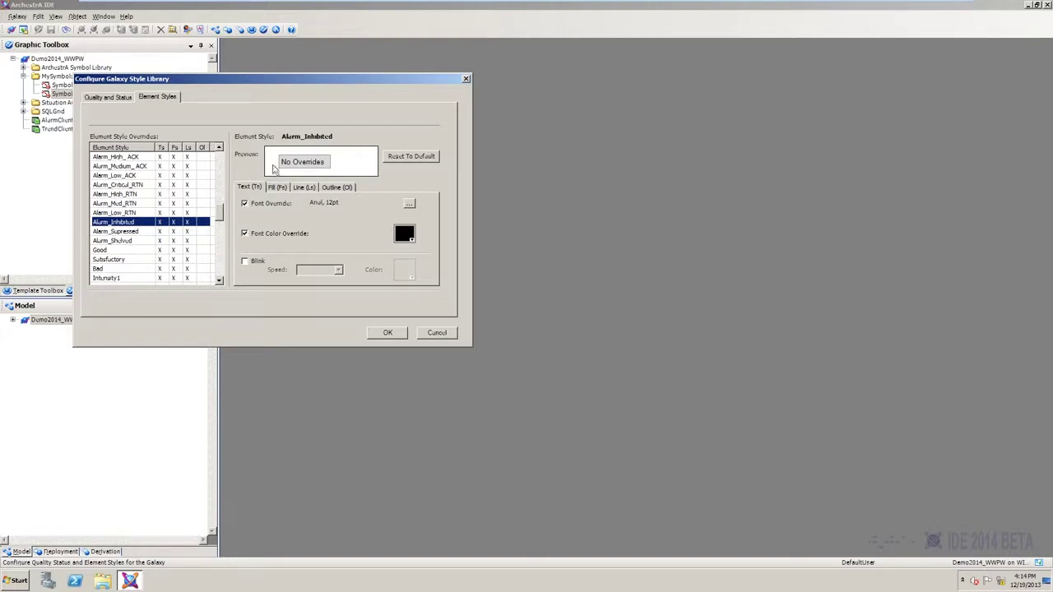
pyautogui.click(116, 203)
pyautogui.click(116, 184)
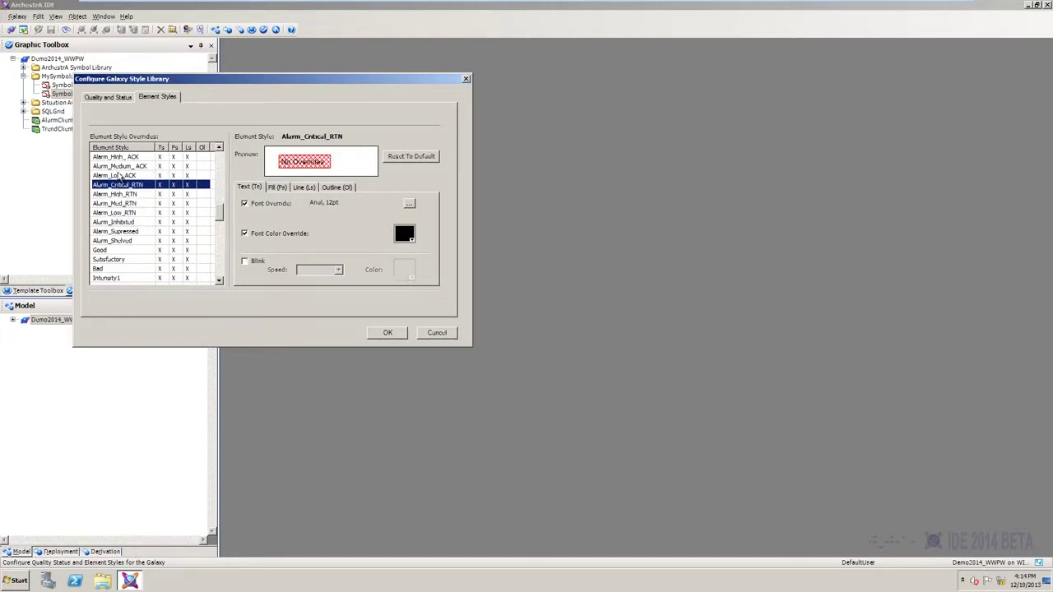
pyautogui.click(124, 175)
pyautogui.click(124, 166)
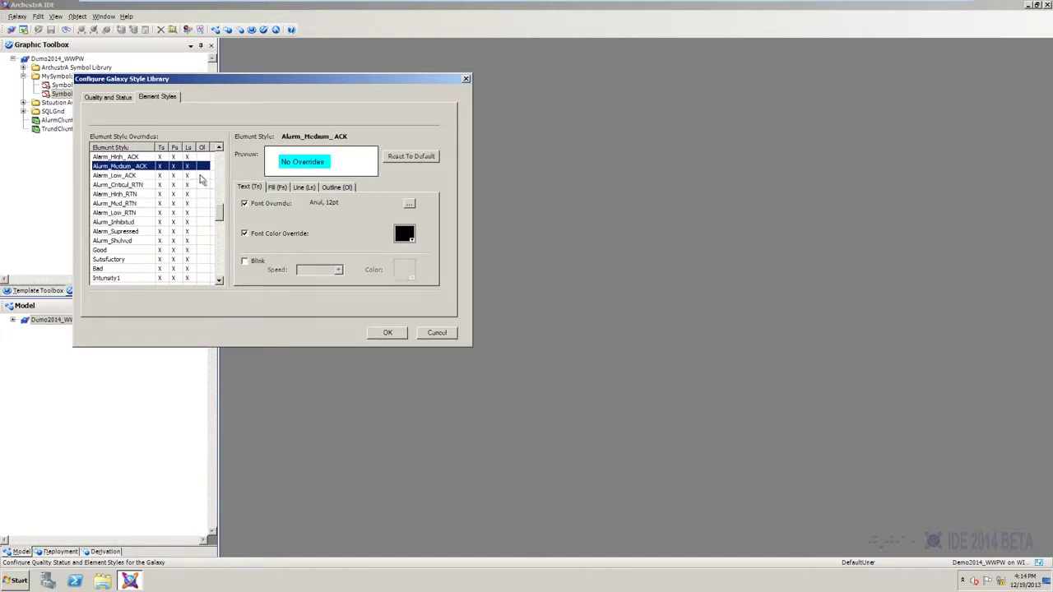
pyautogui.click(119, 194)
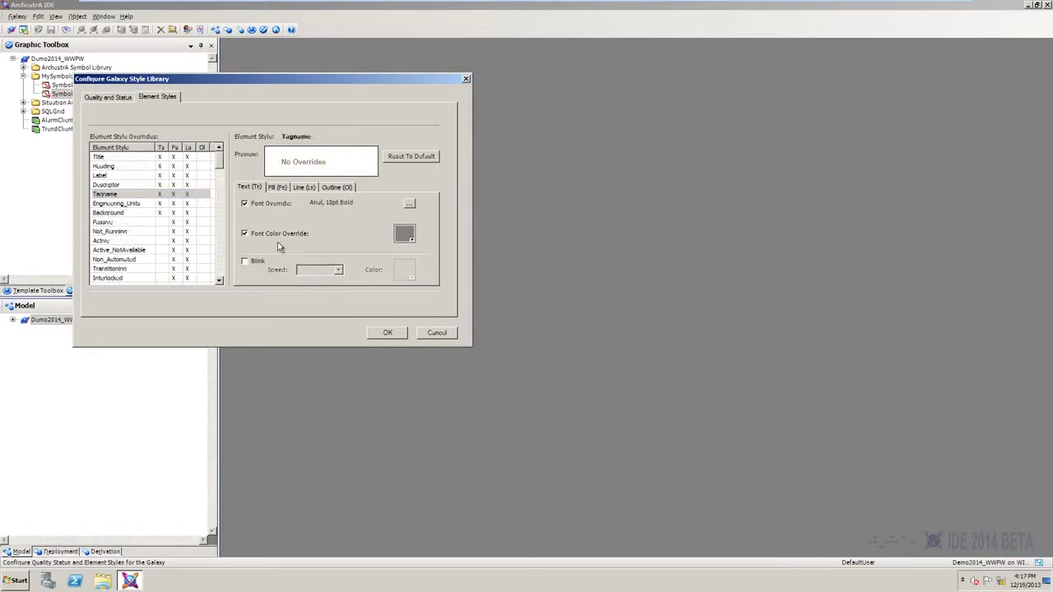
# Set the Tagname style's font colour to red.
pyautogui.click(406, 239)
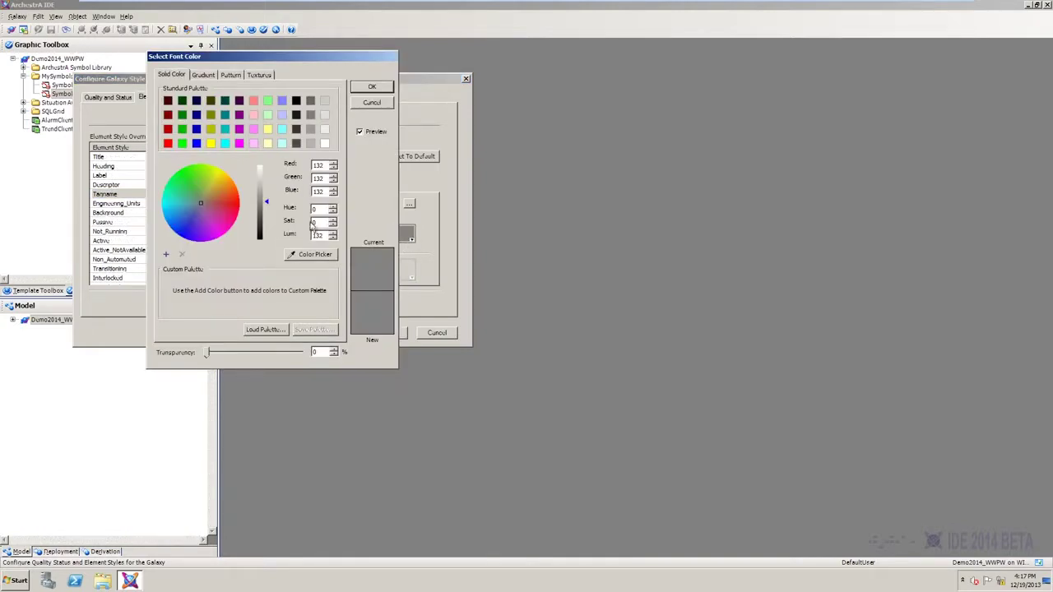
pyautogui.click(169, 144)
pyautogui.click(372, 87)
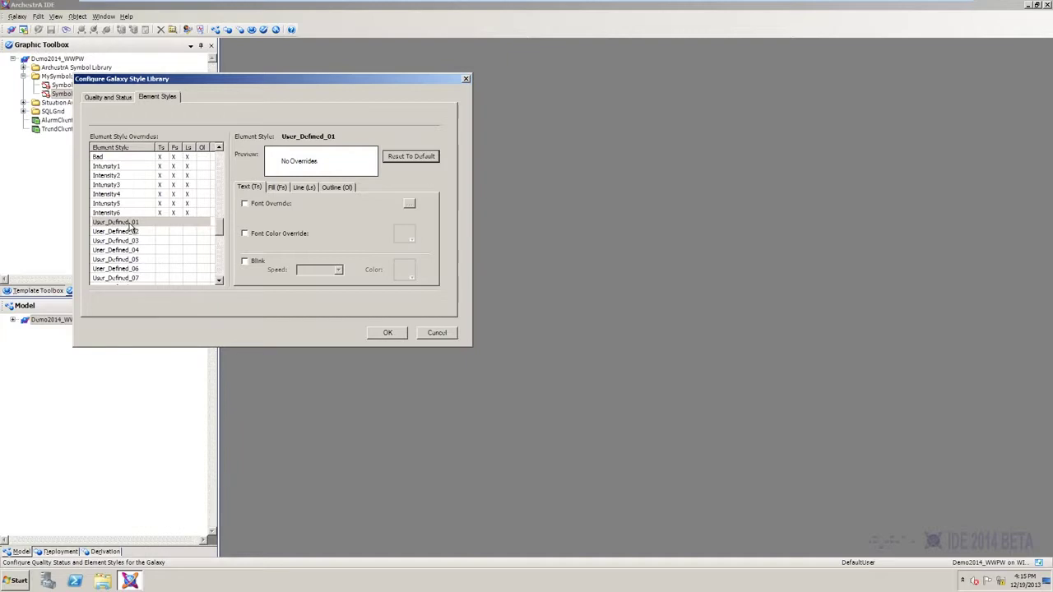
# Give User_Defined_01 a blue fill colour override.
pyautogui.click(130, 223)
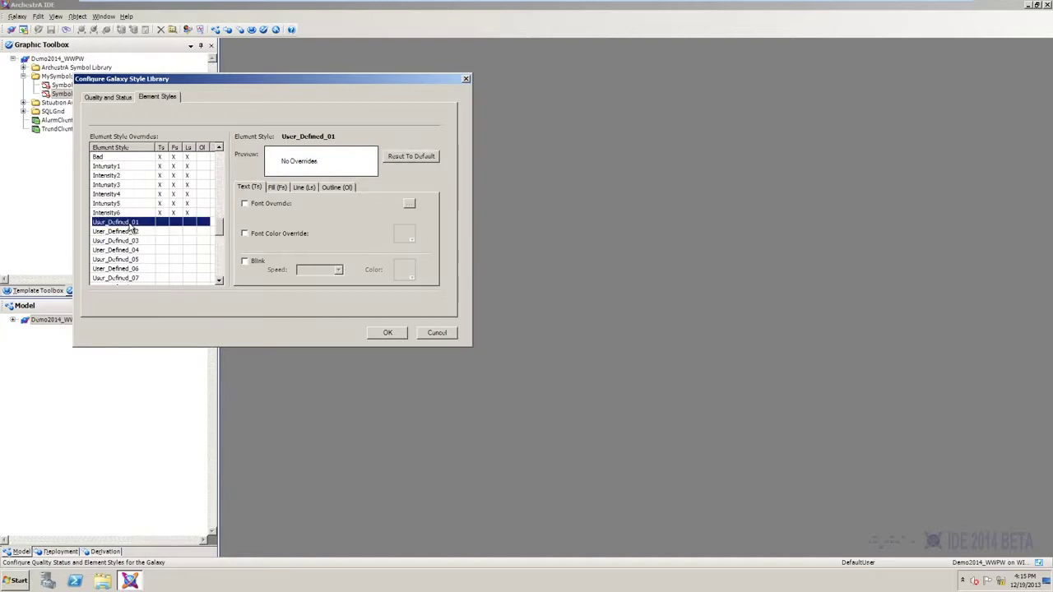
pyautogui.click(280, 188)
pyautogui.click(245, 203)
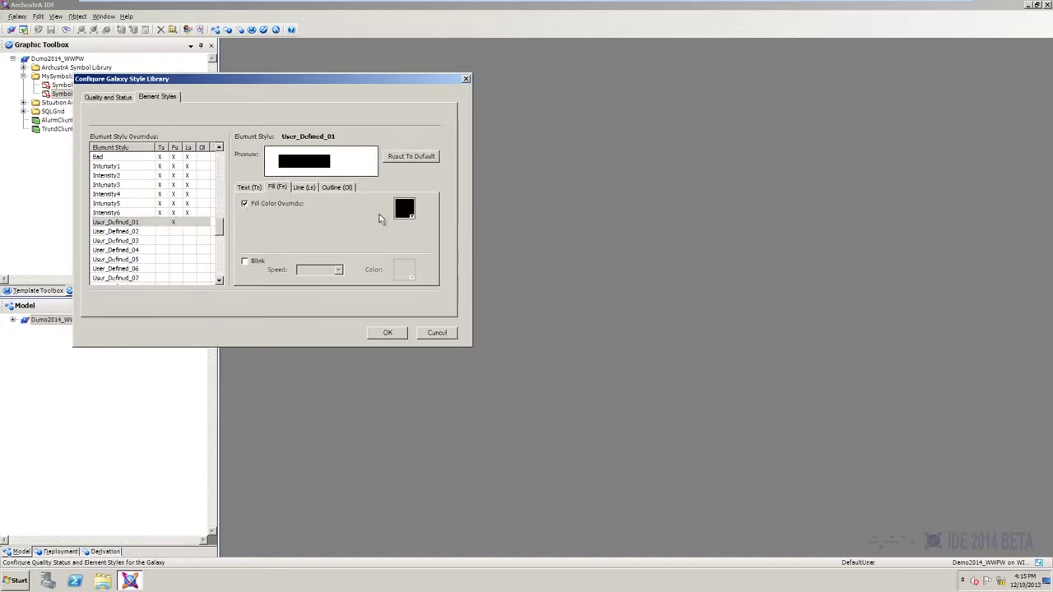
pyautogui.click(405, 209)
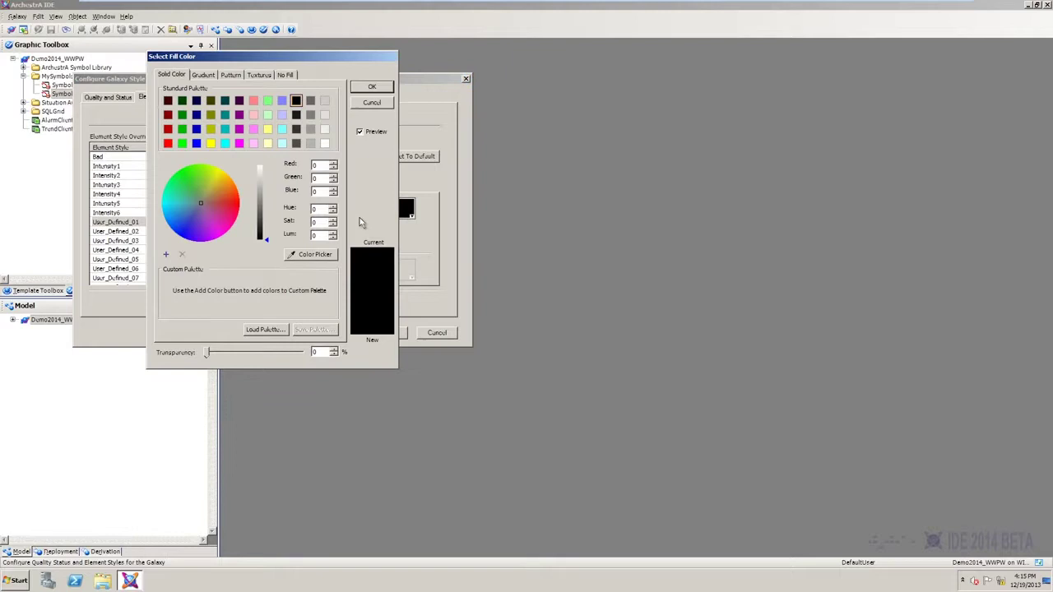
pyautogui.click(196, 143)
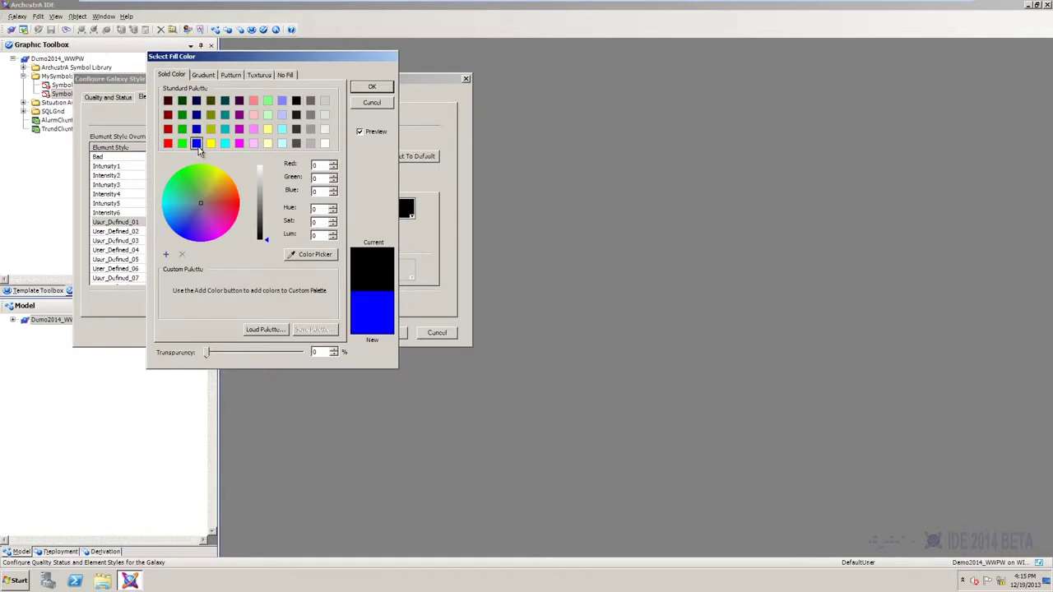
pyautogui.click(372, 86)
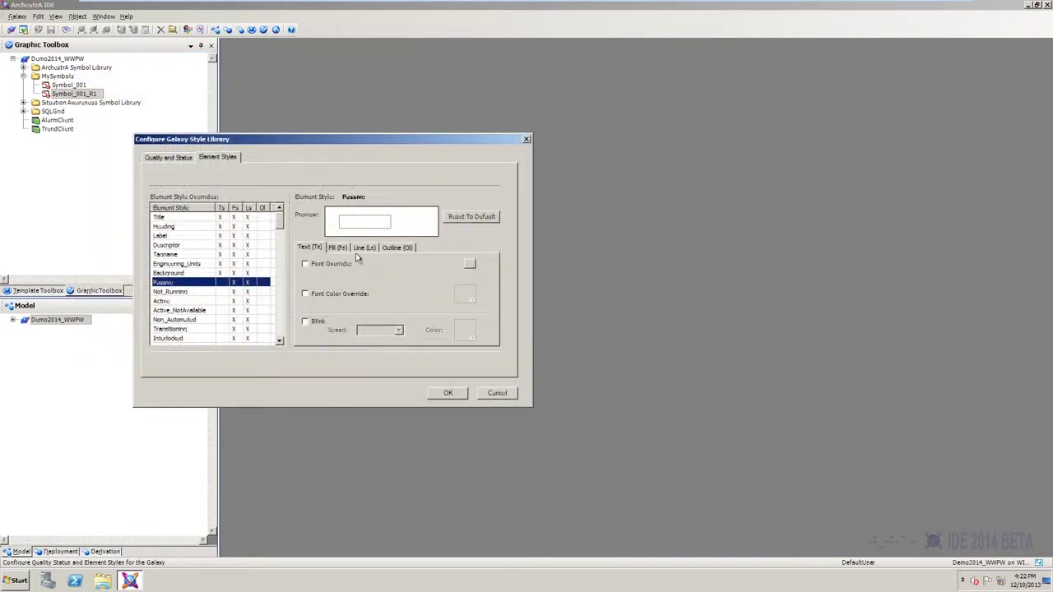
# Try a dashed line pattern on Passive, then reset its line settings to default.
pyautogui.click(365, 247)
pyautogui.click(470, 264)
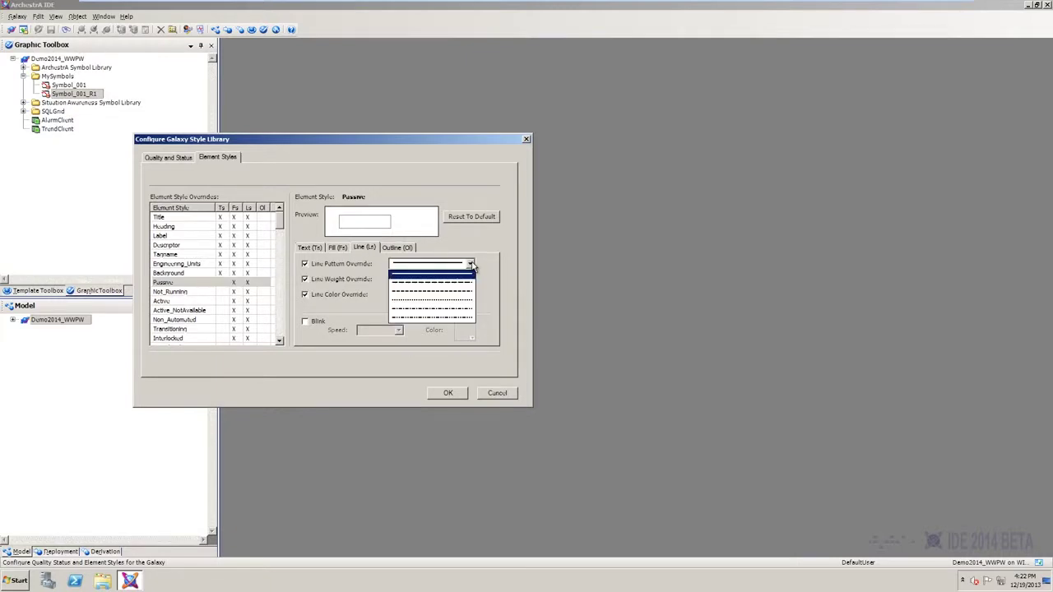
pyautogui.click(465, 289)
pyautogui.click(196, 283)
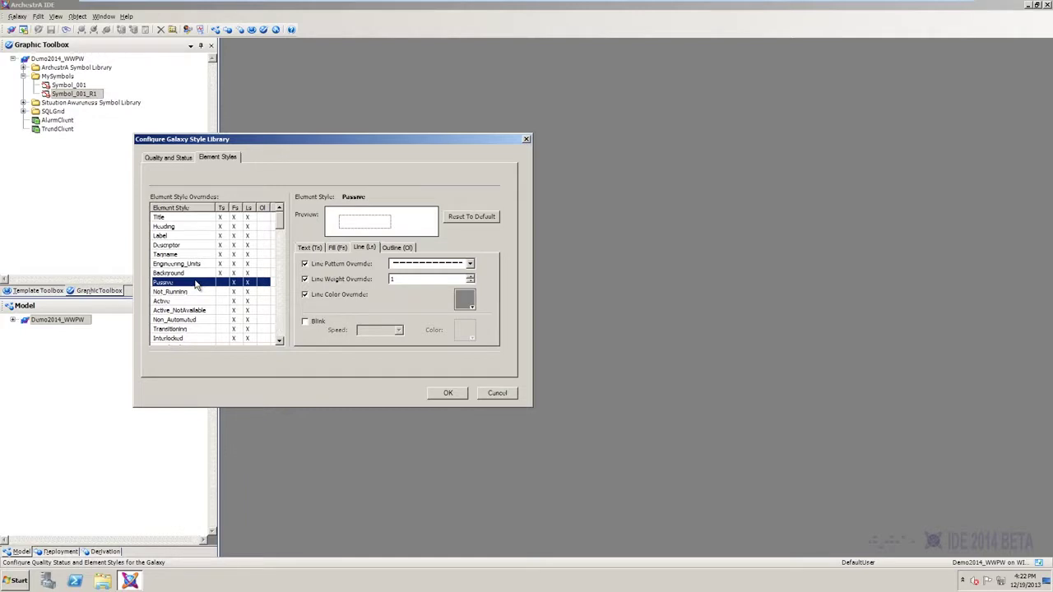
pyautogui.click(471, 217)
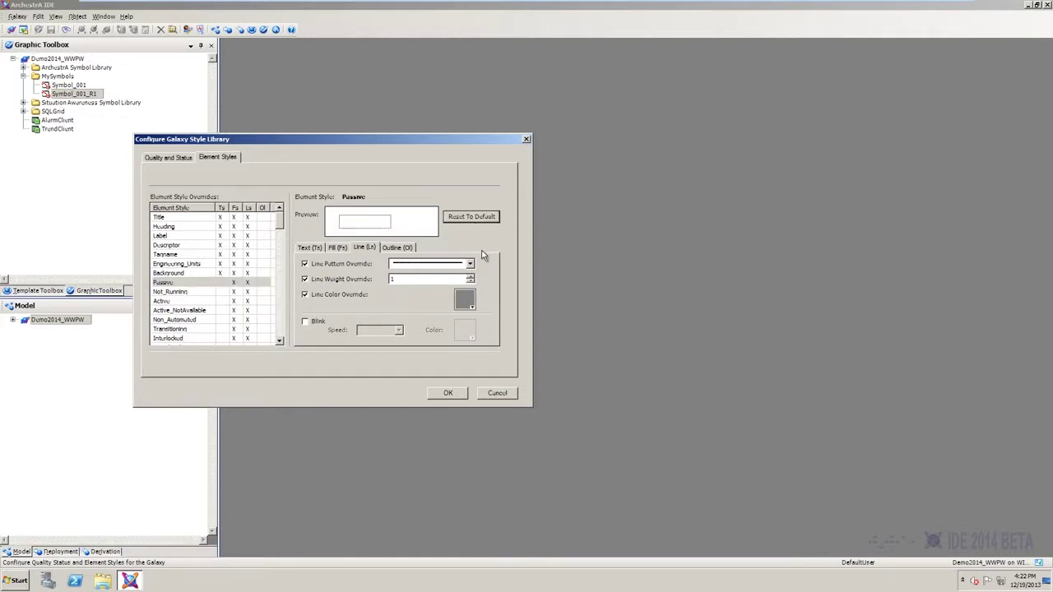
# Select all element styles and apply the library changes with OK.
pyautogui.click(199, 222)
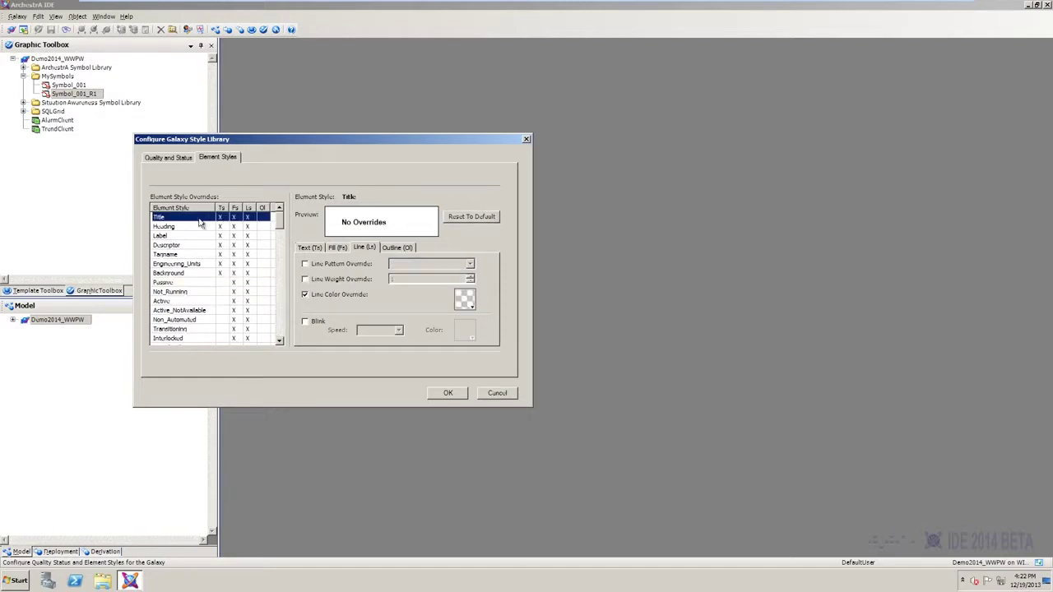
pyautogui.keyDown('shift'); pyautogui.click(180, 329); pyautogui.keyUp('shift')
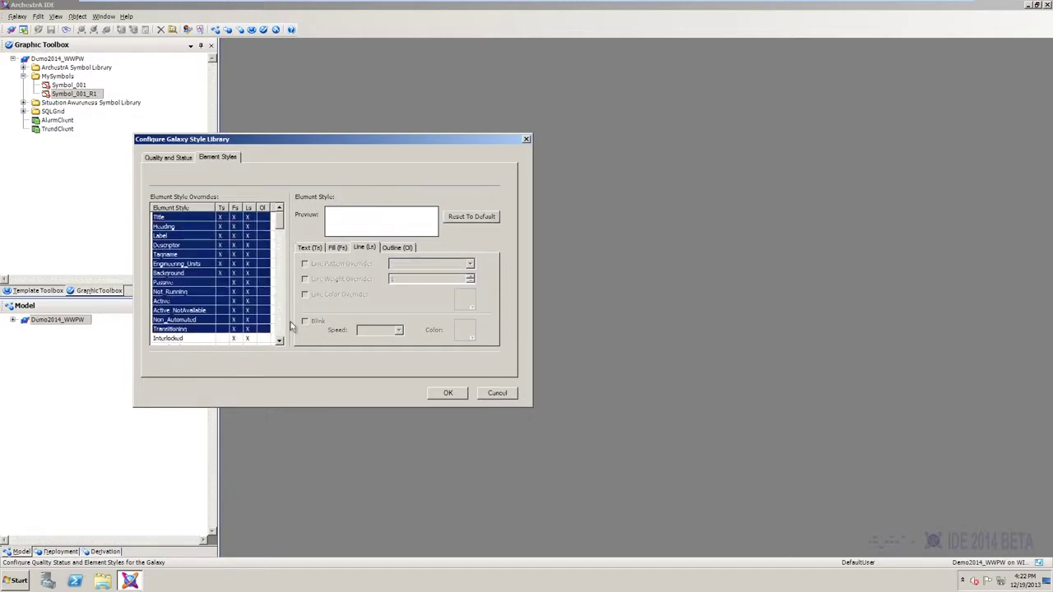
pyautogui.moveTo(279, 222); pyautogui.dragTo(304, 343)
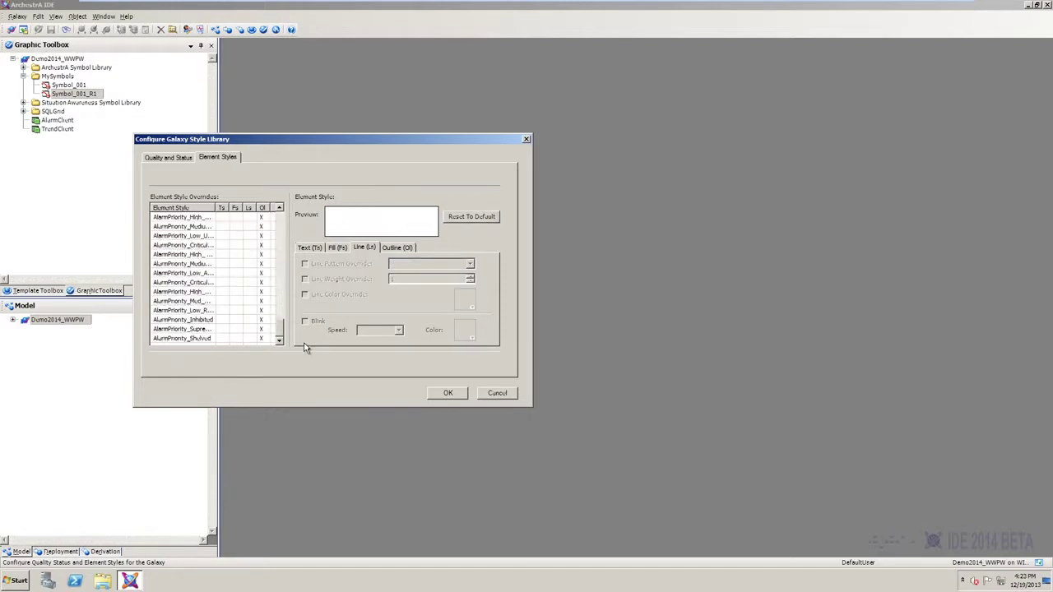
pyautogui.keyDown('shift'); pyautogui.click(223, 340); pyautogui.keyUp('shift')
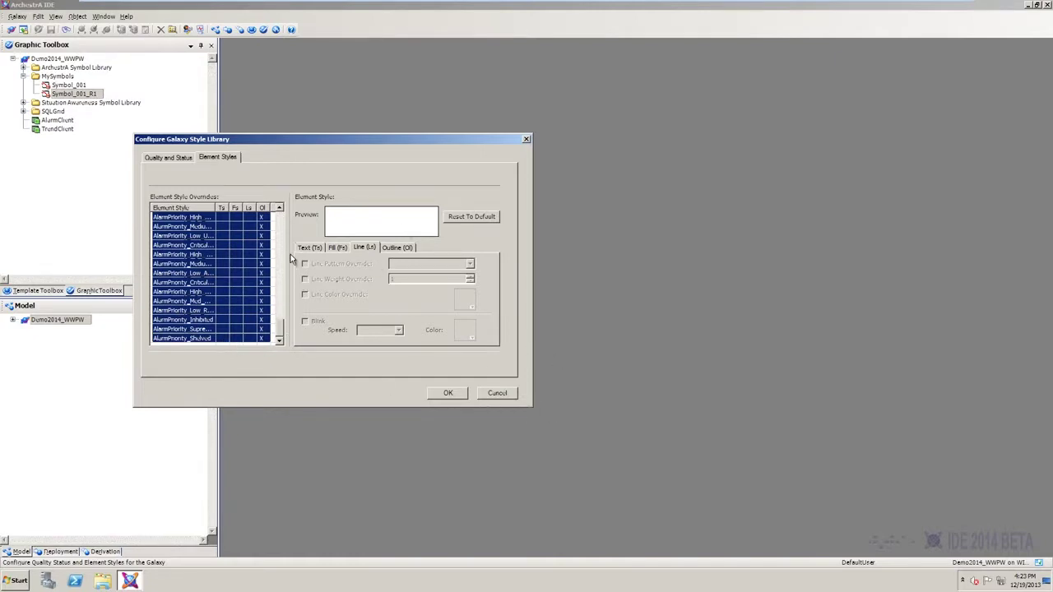
pyautogui.click(435, 396)
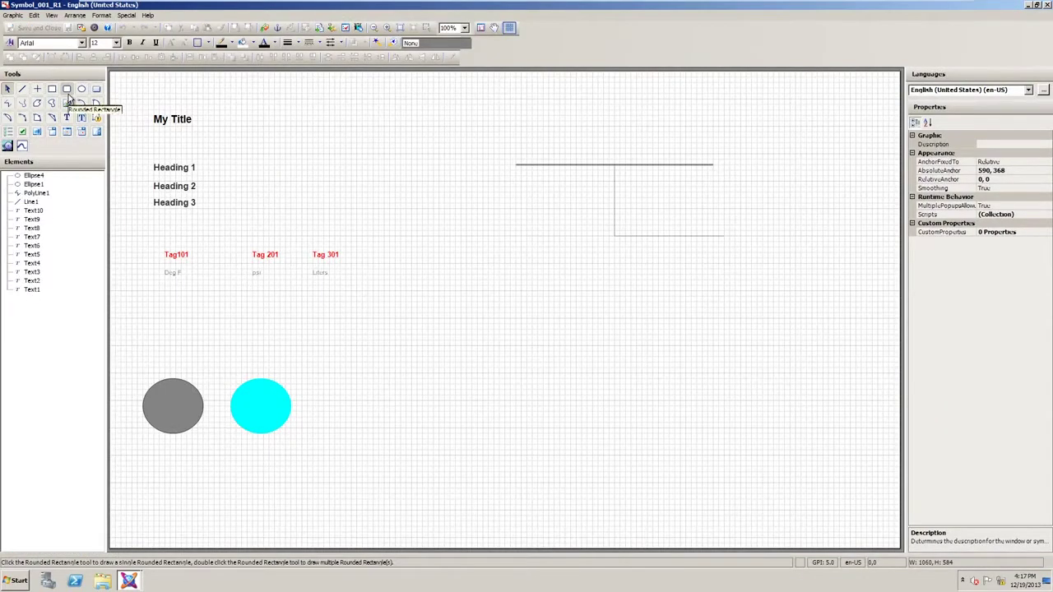
# Select the Tag101, Tag 201 and Tag 301 labels and verify their Element Style is Tagname.
pyautogui.click(176, 255)
pyautogui.click(276, 256)
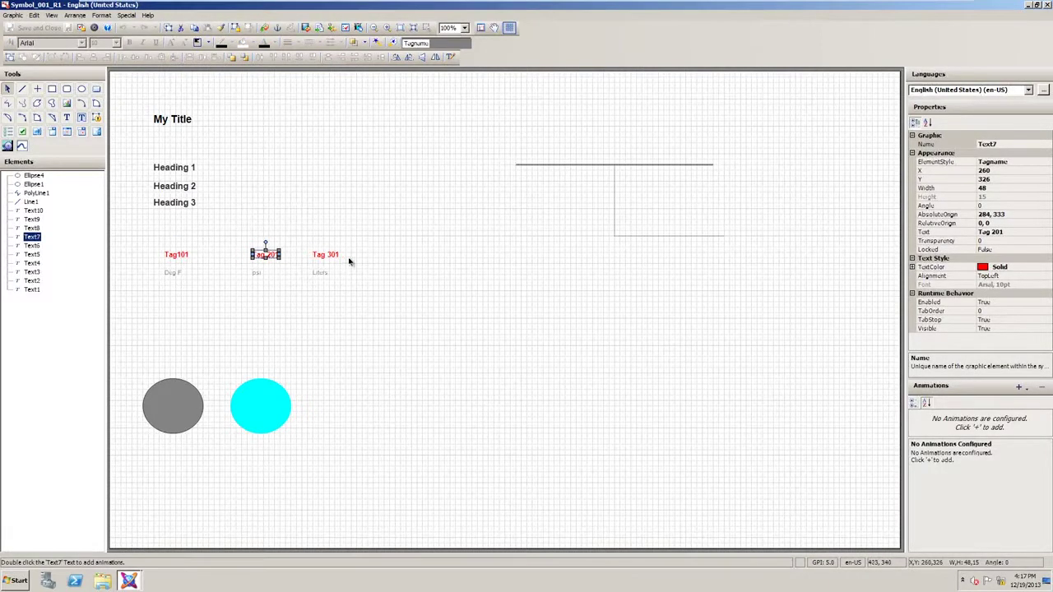
pyautogui.click(336, 258)
pyautogui.moveTo(367, 232); pyautogui.dragTo(124, 272)
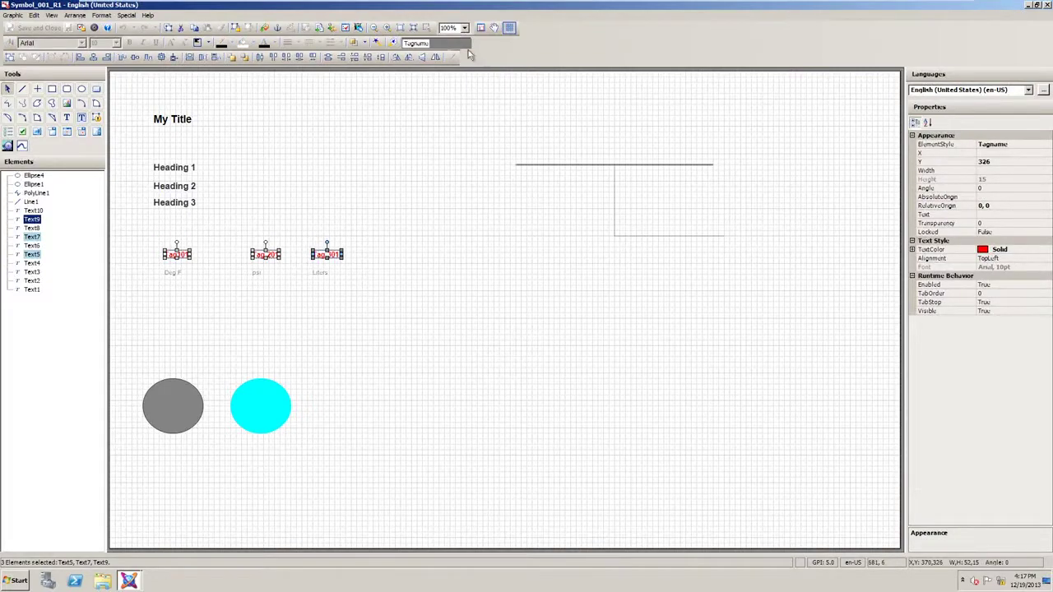
pyautogui.click(438, 45)
pyautogui.click(439, 45)
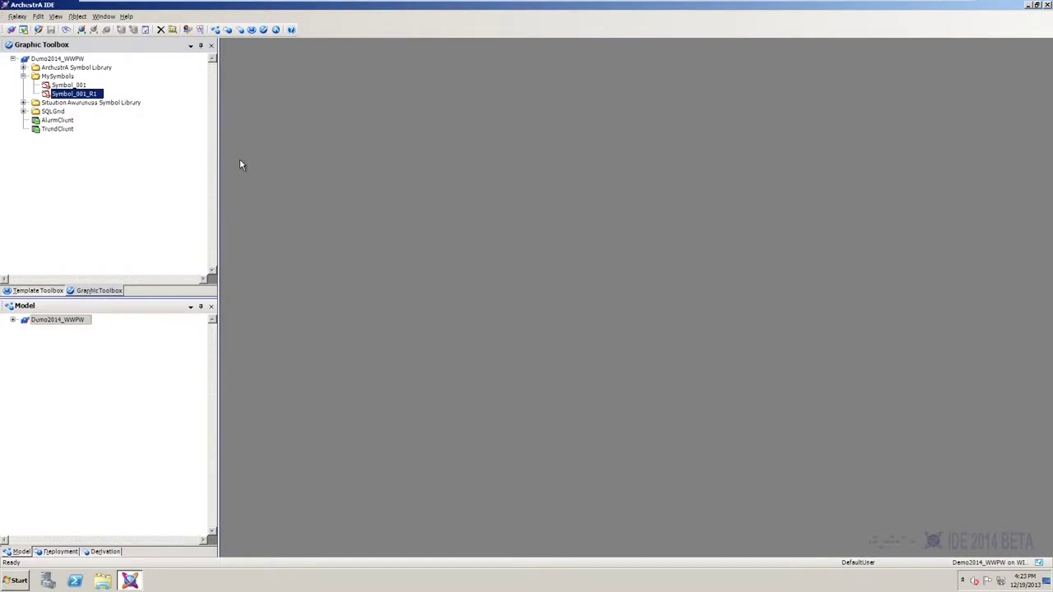
# Reopen the Configure Galaxy Style Library dialog from the Galaxy menu, showing its Element Styles tab.
pyautogui.click(16, 16)
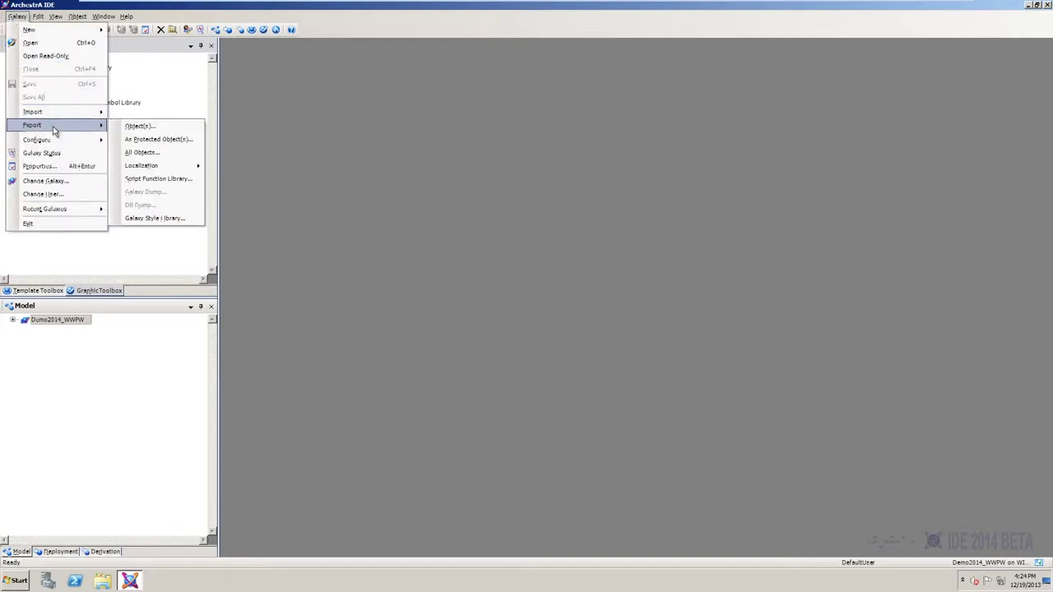
pyautogui.moveTo(49, 140)
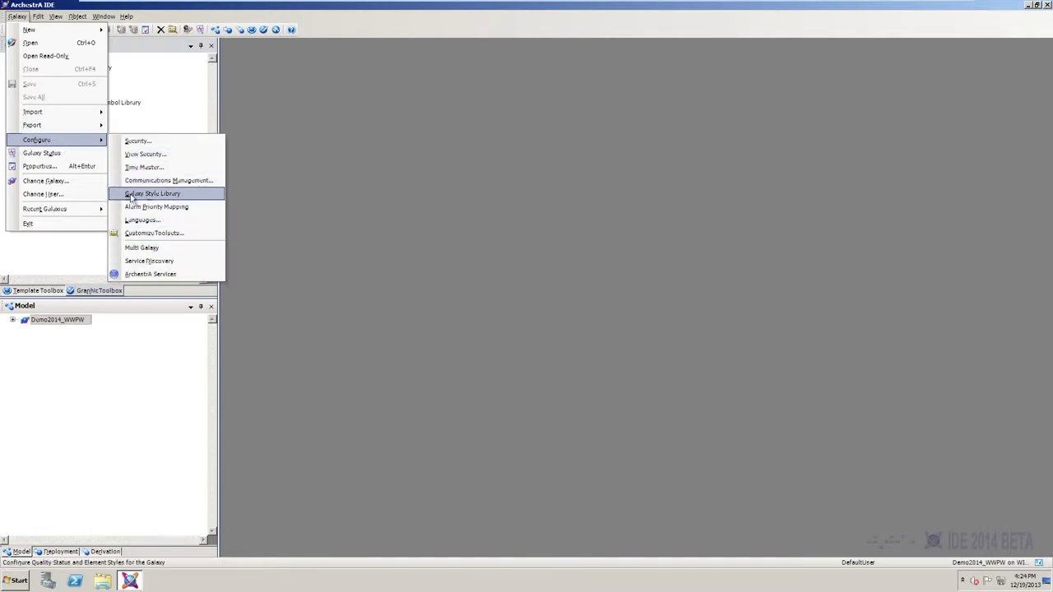
pyautogui.moveTo(100, 122)
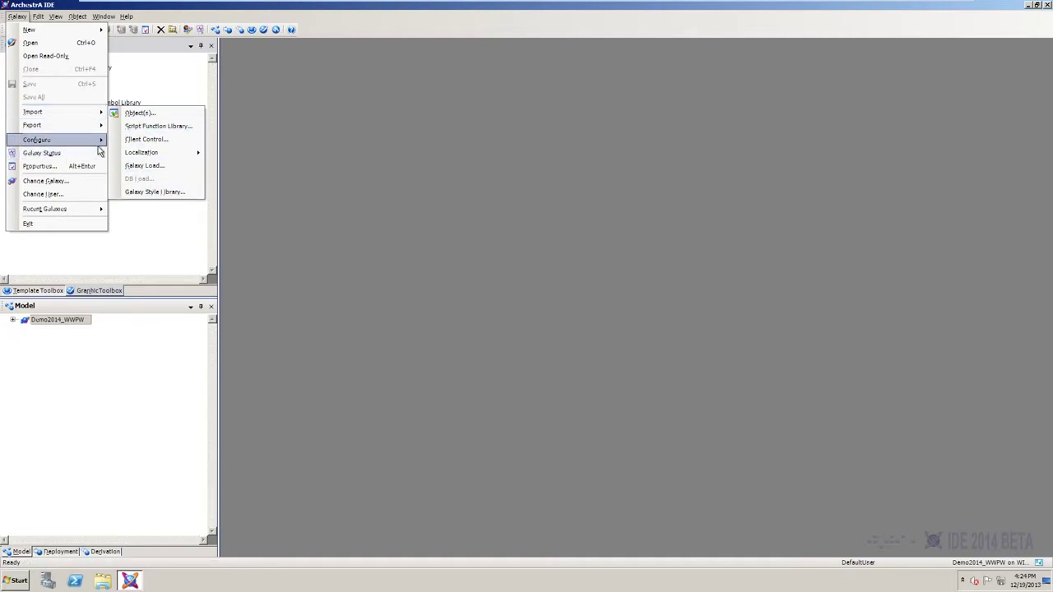
pyautogui.moveTo(83, 140)
pyautogui.click(163, 197)
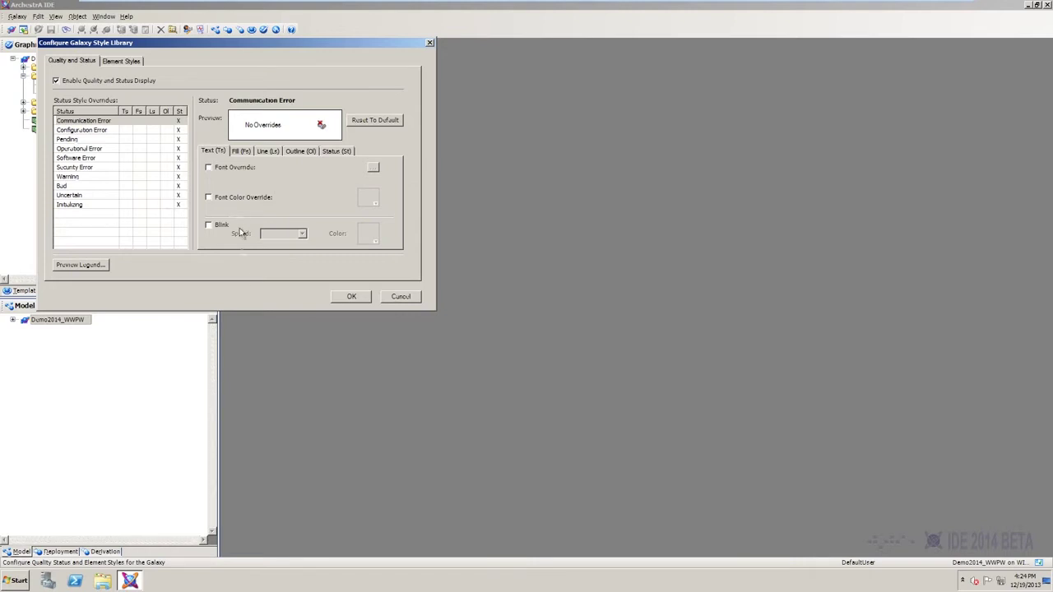
pyautogui.click(136, 62)
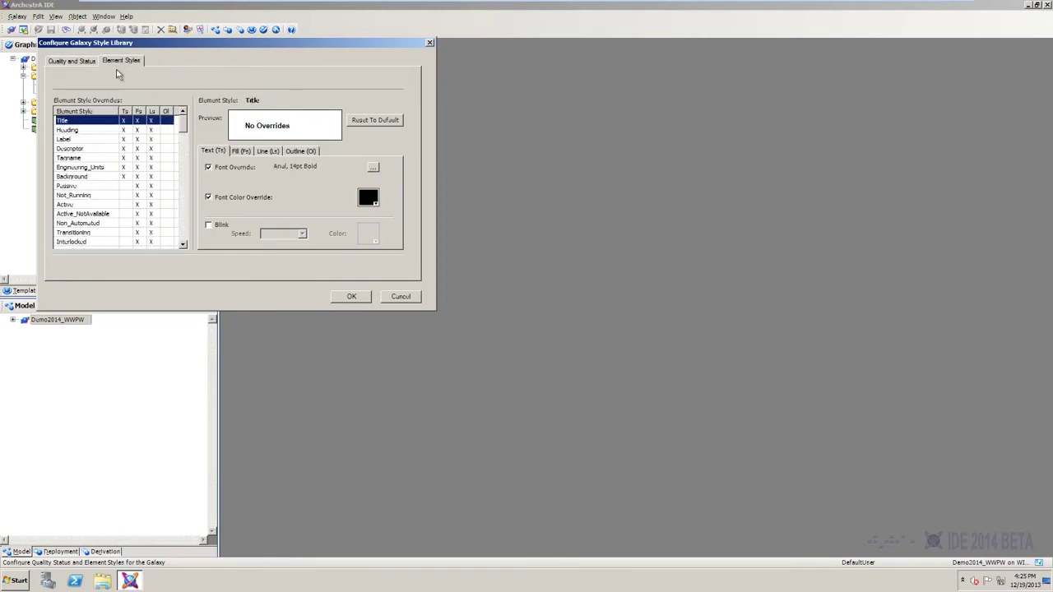